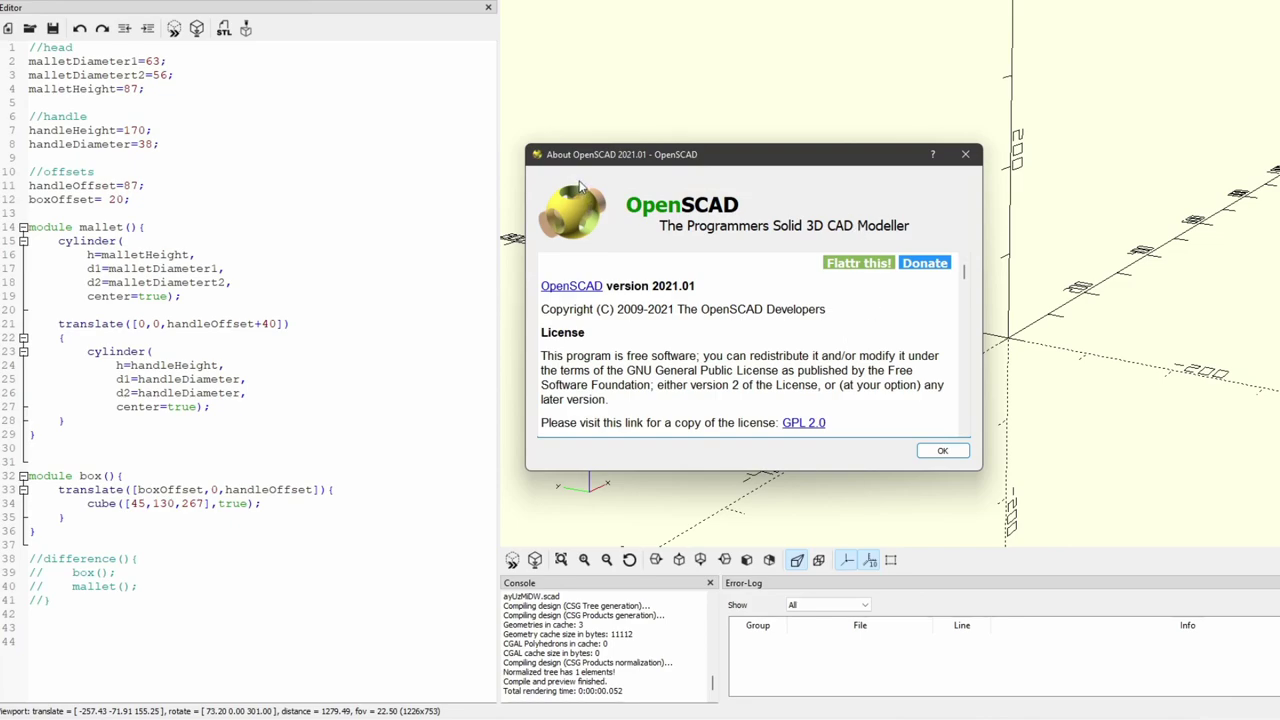
- Drag the About OpenSCAD 2021.01 window aside, clear of the mallet script
left_click_drag(590, 165, 467, 147)
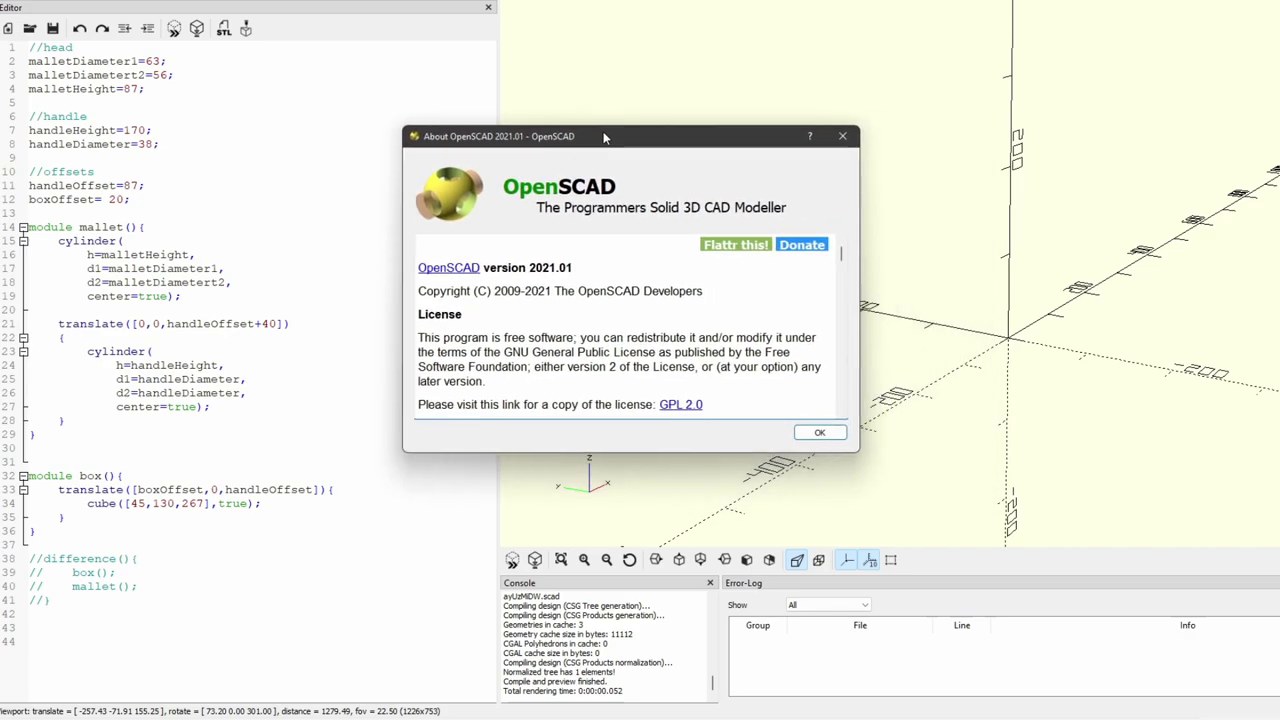
- Close the About window, preview with F5, and highlight the head and handle dimension variables
left_click(842, 137)
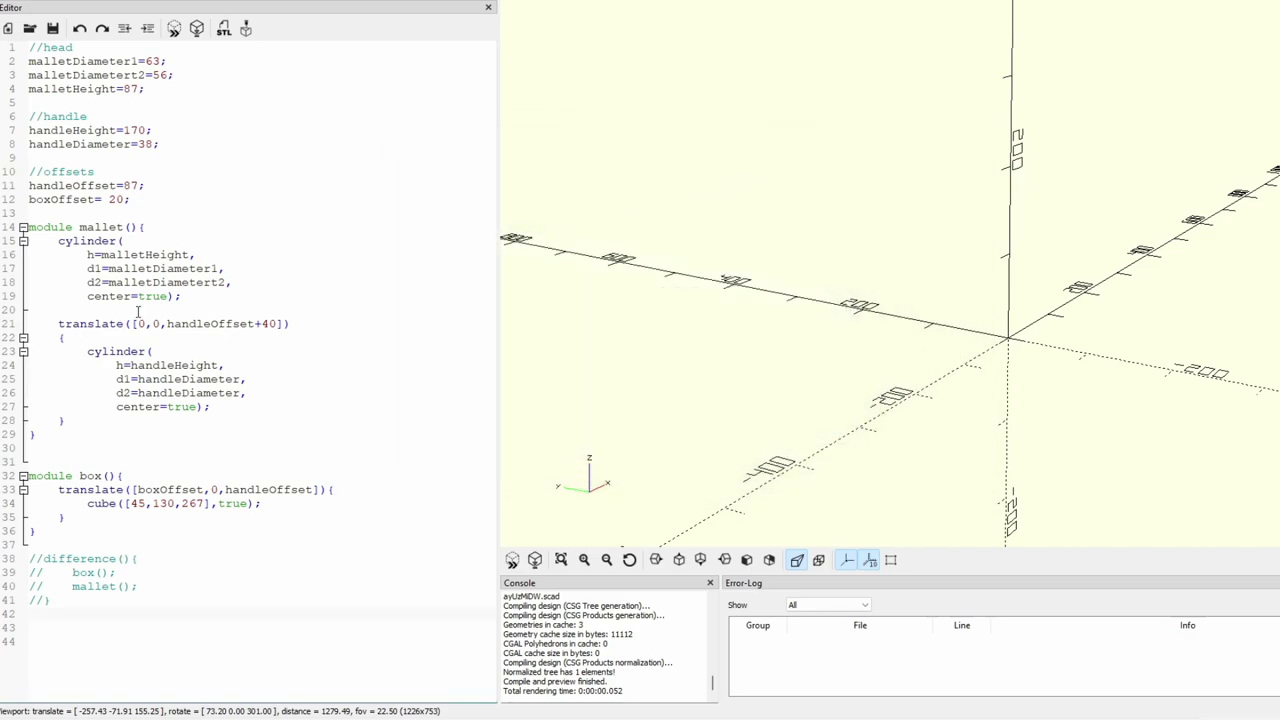
key("F5")
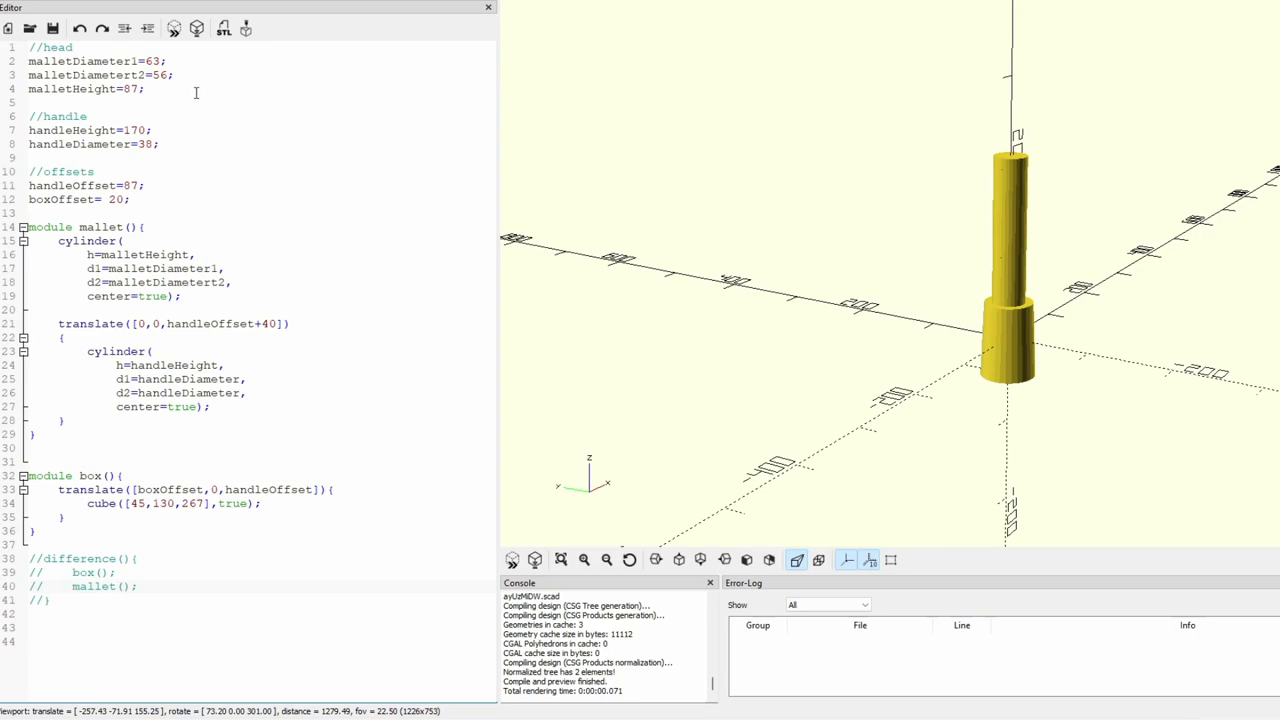
left_click_drag(180, 89, 22, 62)
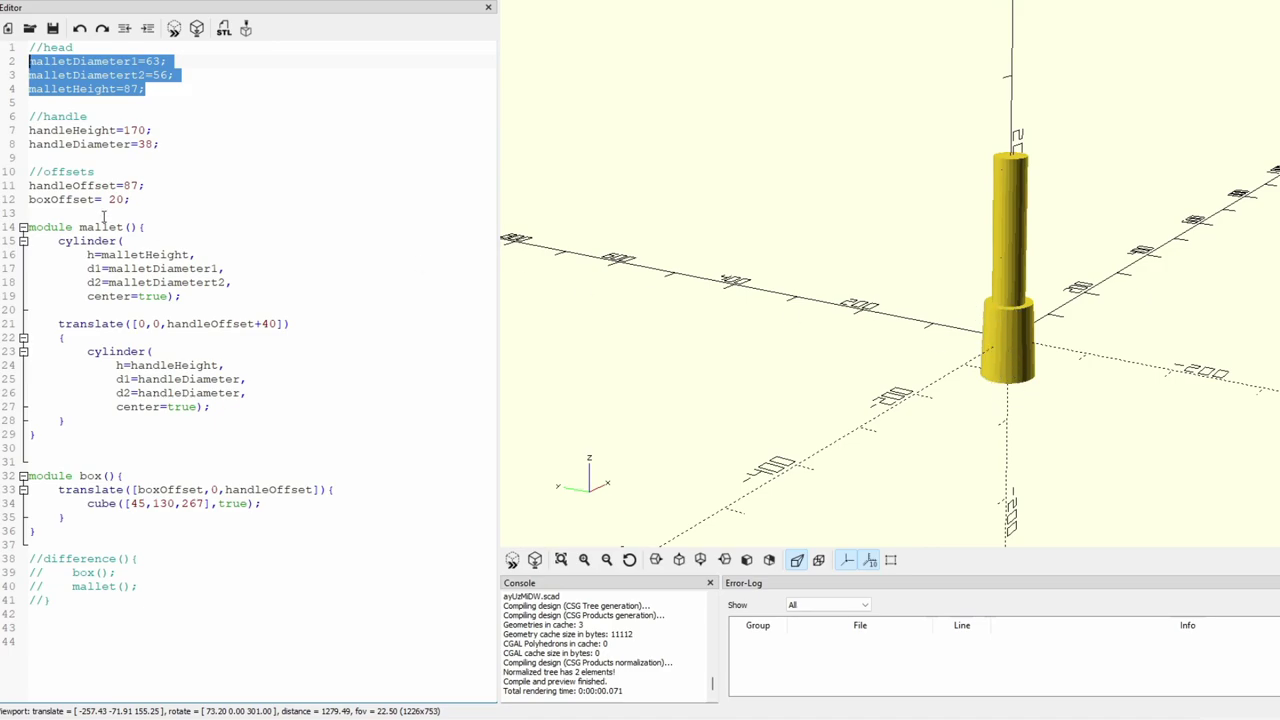
left_click_drag(157, 144, 29, 131)
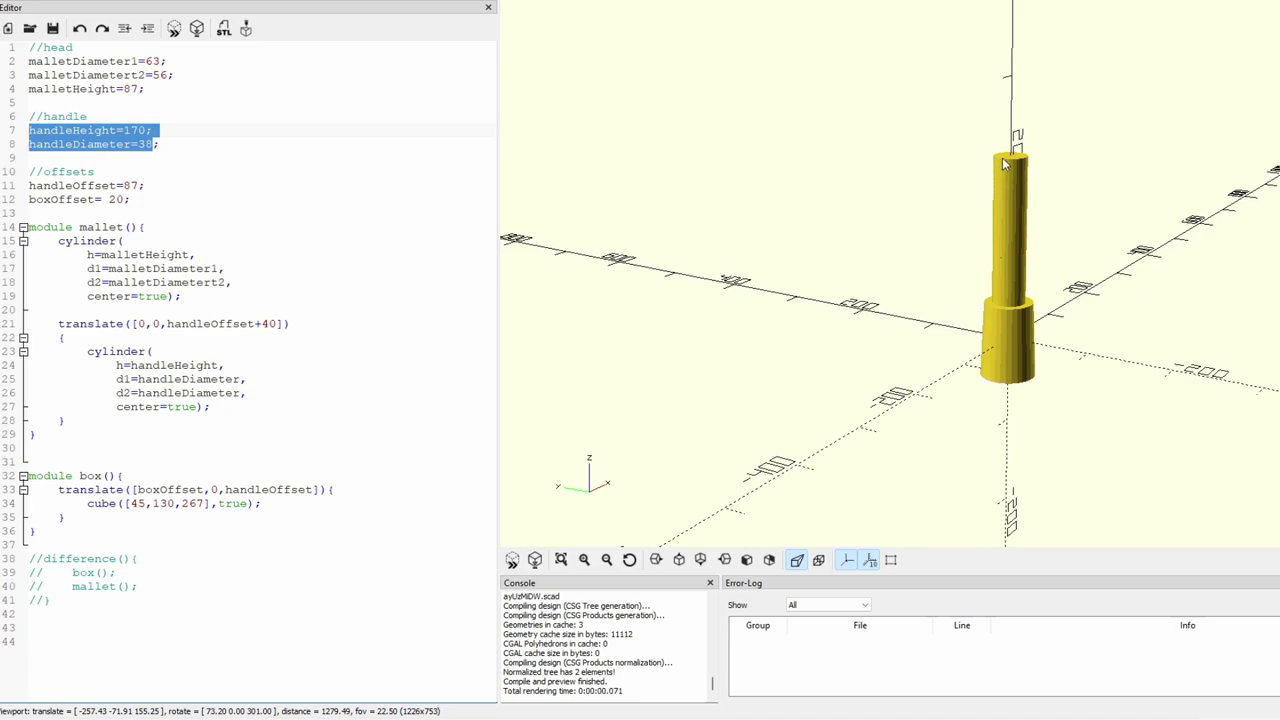
left_click(206, 214)
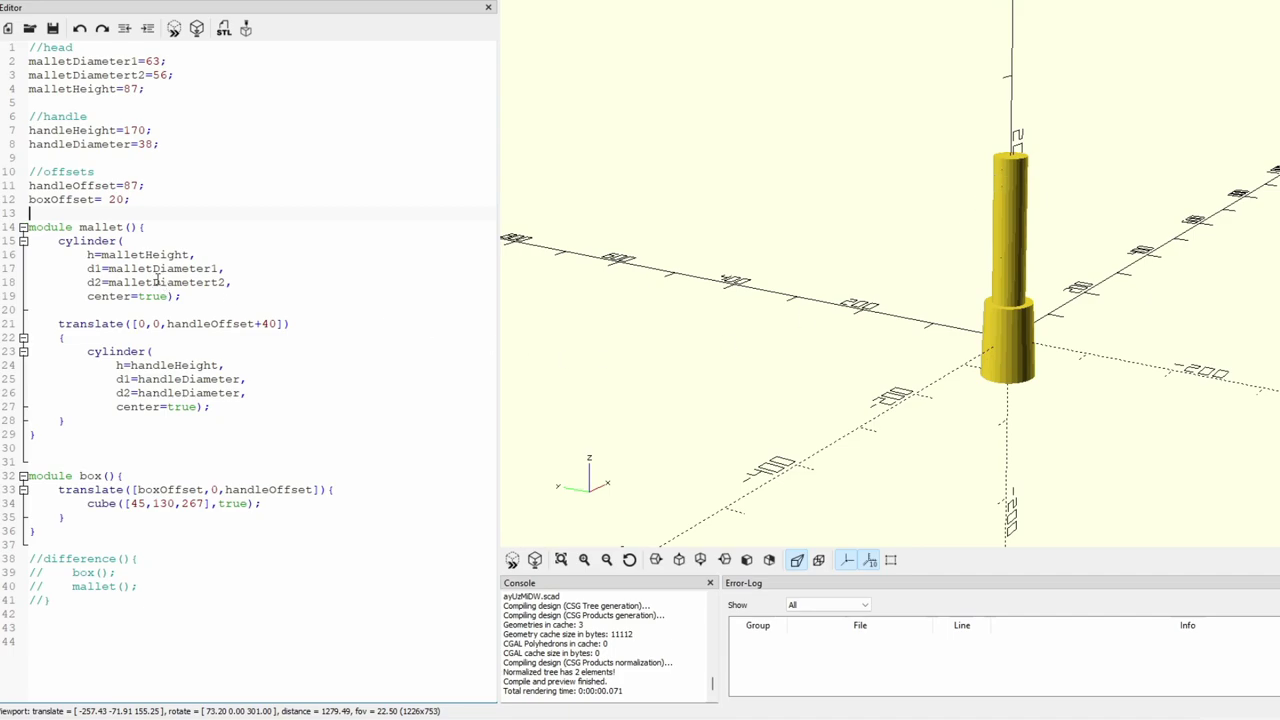
- Walk through the mallet() module, highlighting its head cylinder and translated handle cylinder
left_click_drag(50, 217, 185, 429)
left_click(306, 297)
left_click_drag(51, 241, 216, 297)
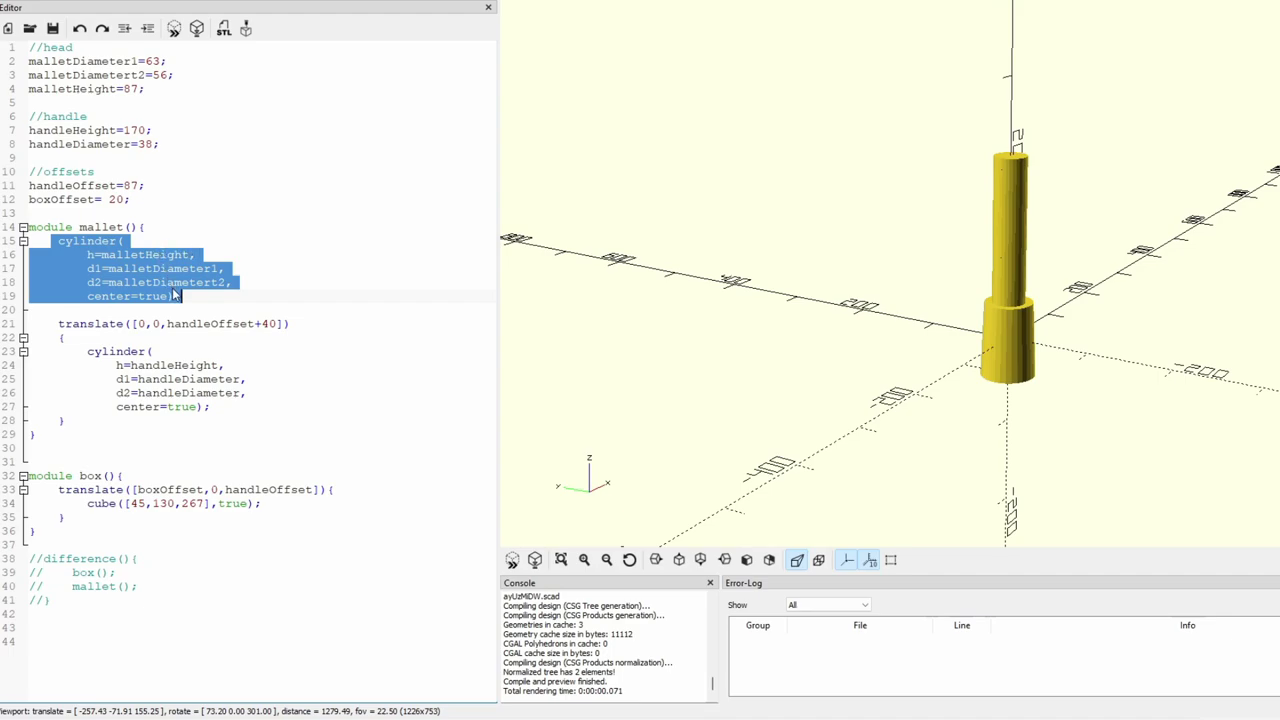
left_click_drag(84, 351, 232, 407)
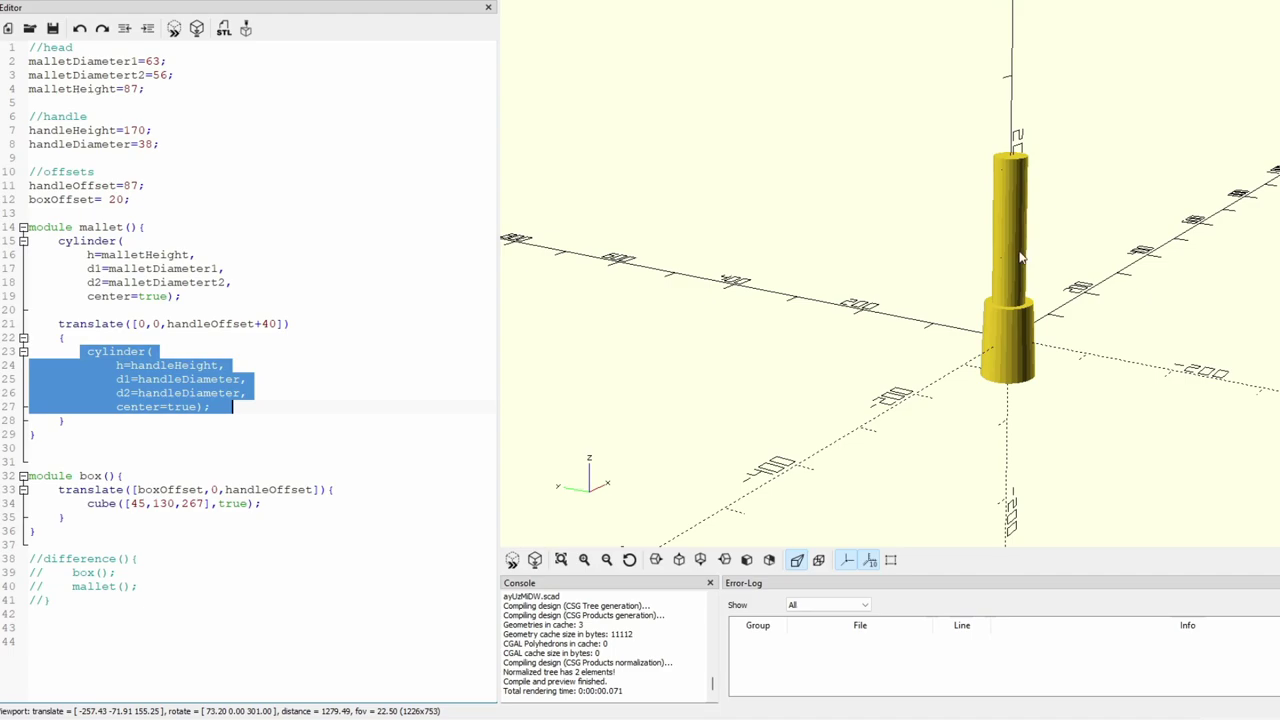
left_click_drag(50, 324, 79, 410)
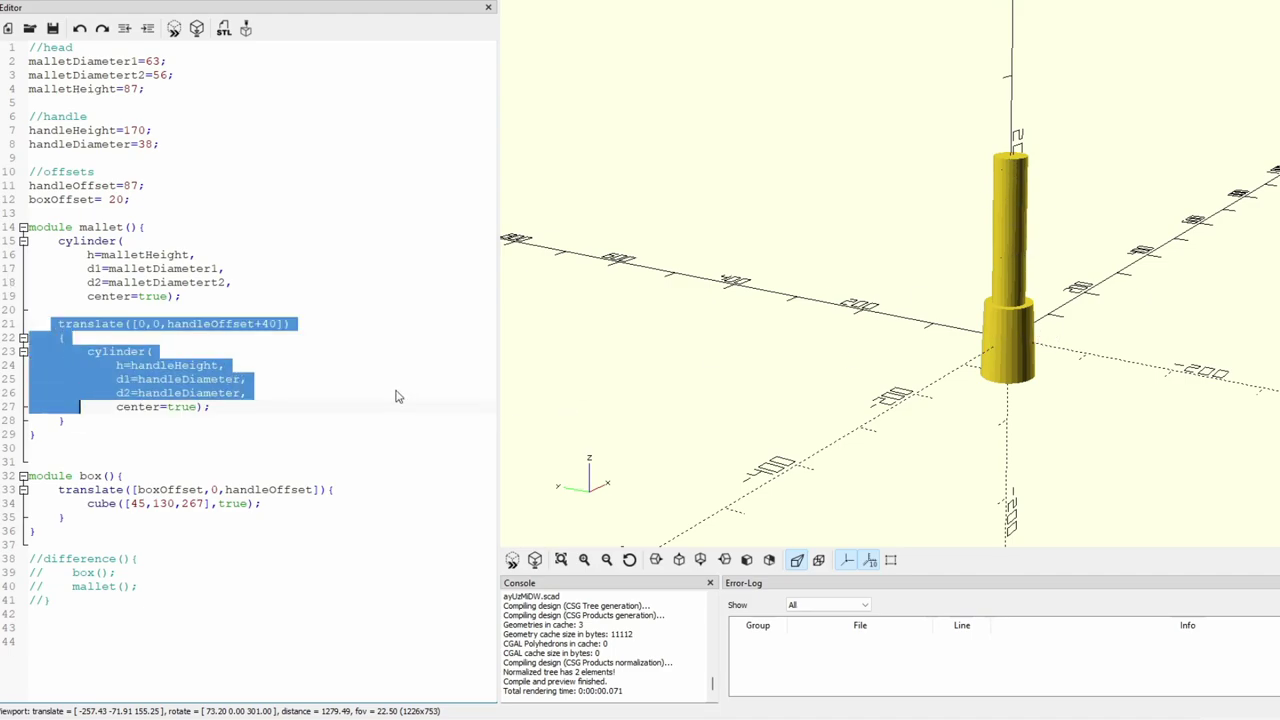
left_click(212, 326)
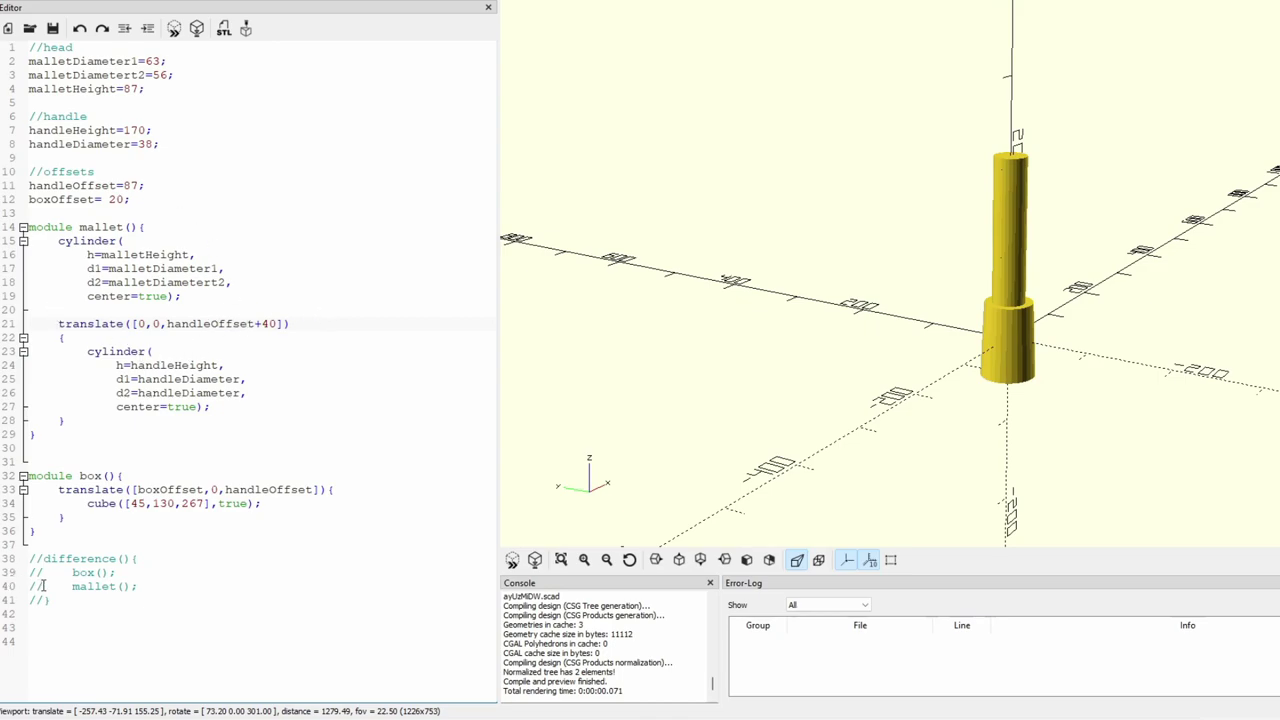
- Uncomment mallet() on line 40, refresh the preview, and enlarge and orbit the view
key("ctrl+shift+d")
key("F5")
middle_click_drag(1020, 337, 1030, 418)
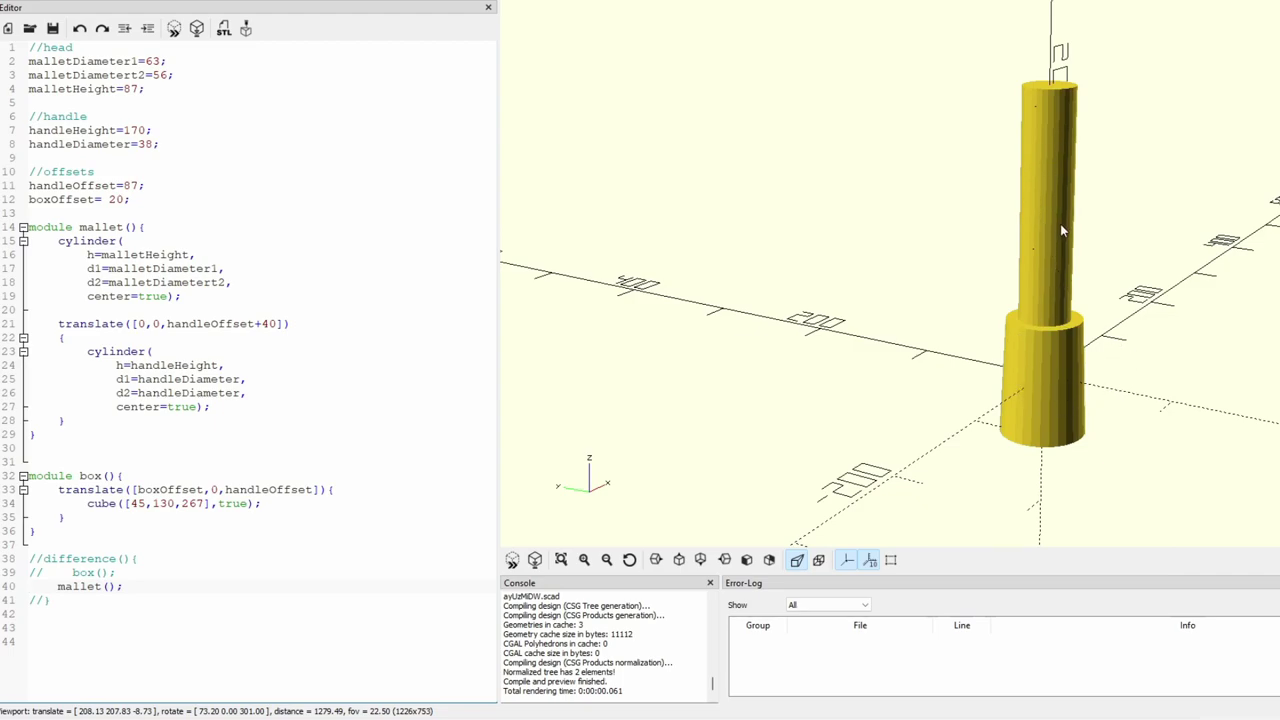
left_click_drag(1013, 263, 968, 238)
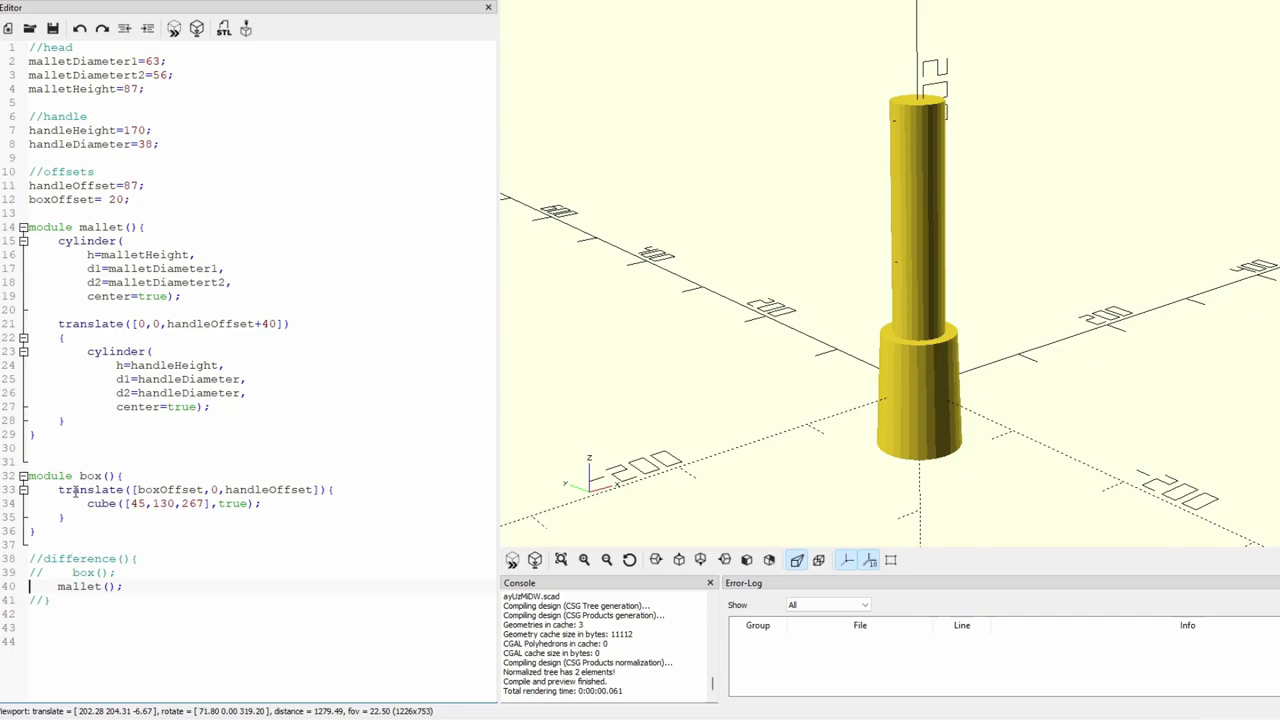
- Review the box() module's translate and cube lines, ending at the comment on line 39
left_click_drag(30, 476, 116, 476)
left_click(128, 503)
left_click(102, 517)
left_click_drag(87, 503, 263, 503)
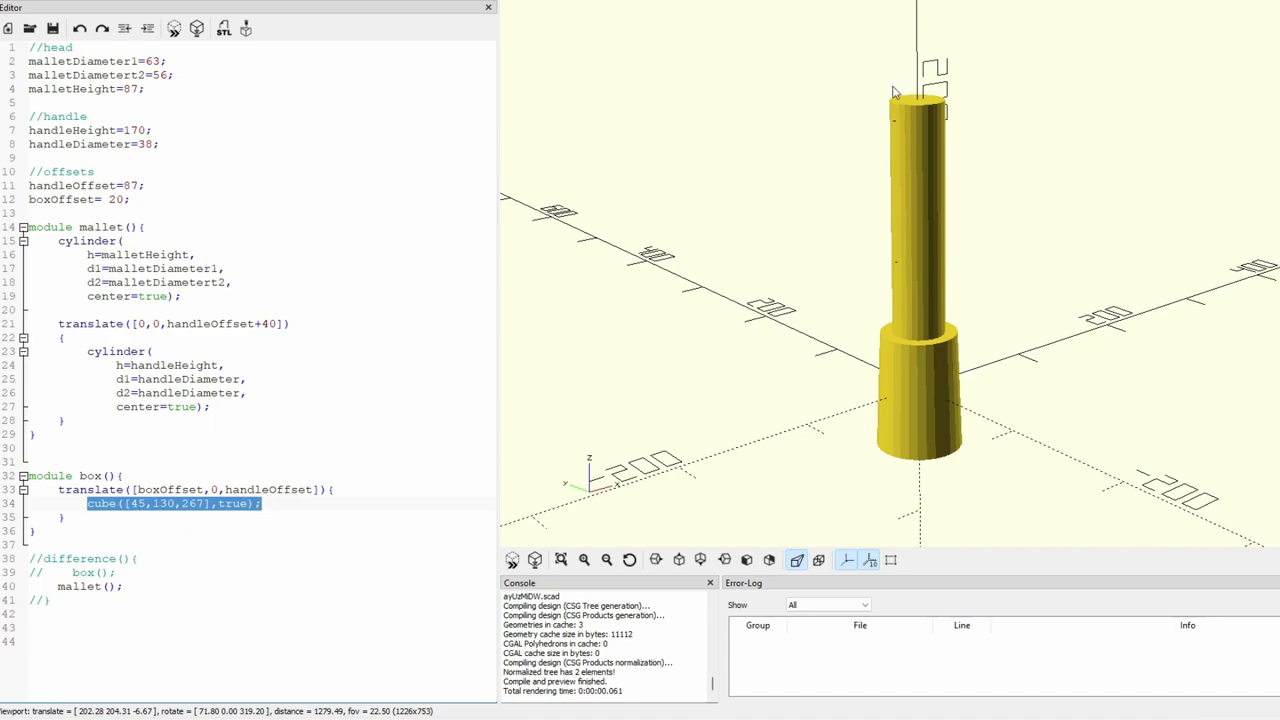
left_click(148, 489)
left_click(94, 489)
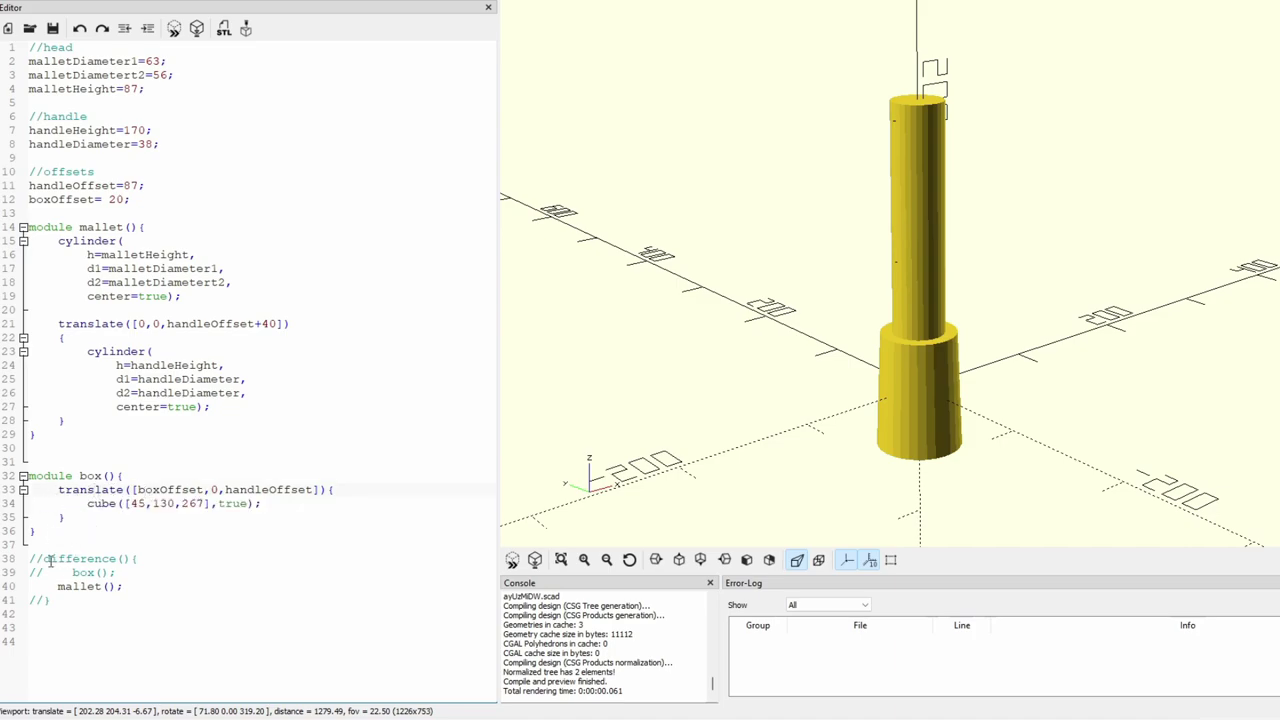
left_click(44, 572)
- Uncomment box(); on line 39, preview it beside the mallet, and select the // before difference()
key("BackSpace")
key("BackSpace")
key("F5")
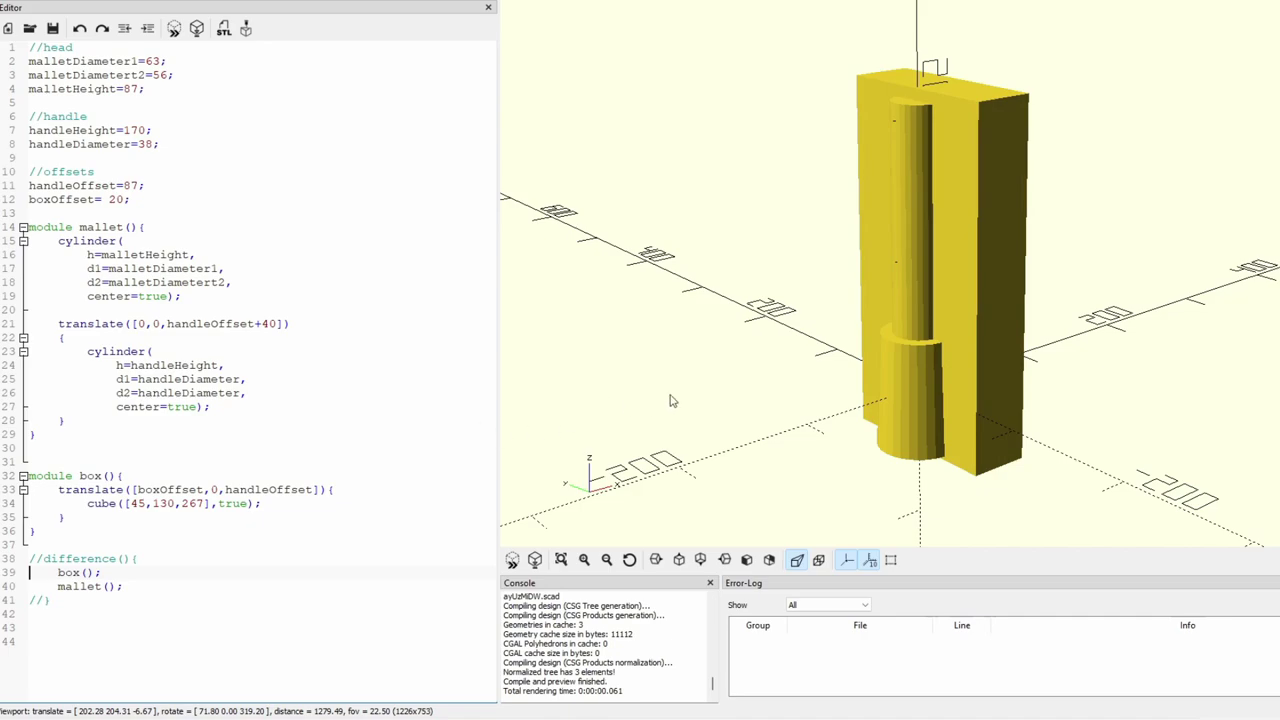
right_click_drag(1010, 400, 938, 188)
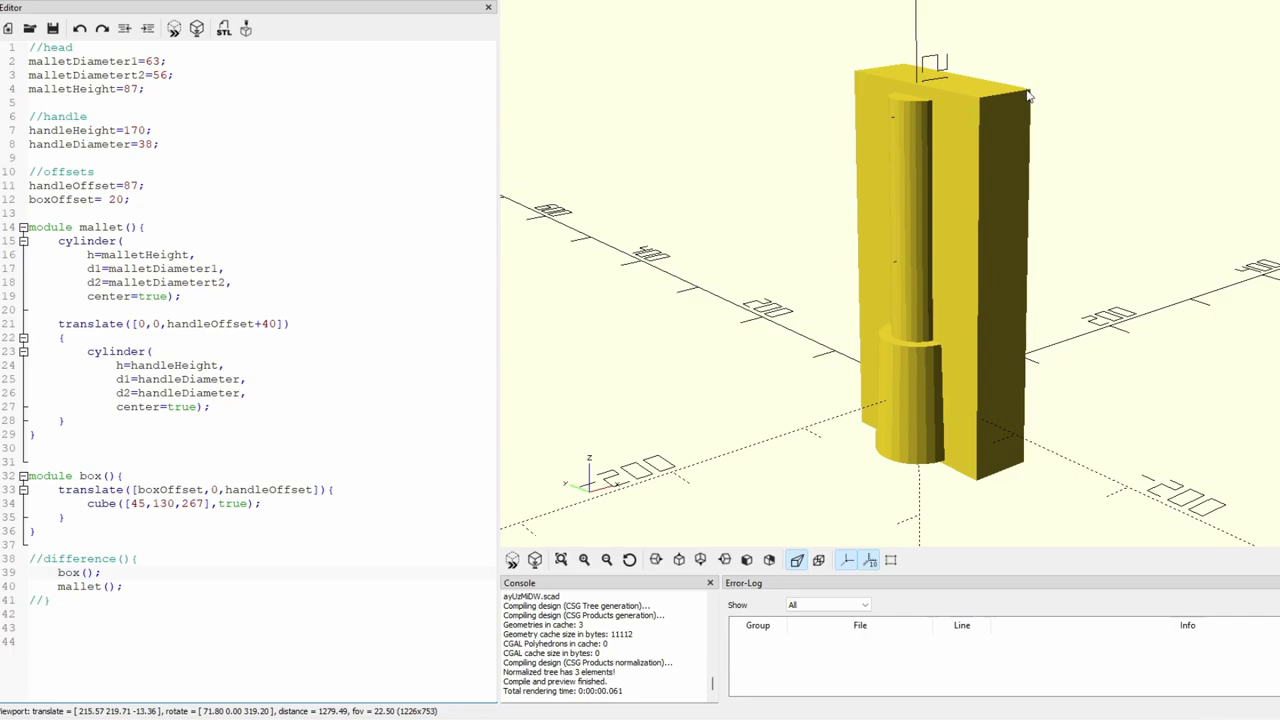
middle_click_drag(878, 125, 886, 121)
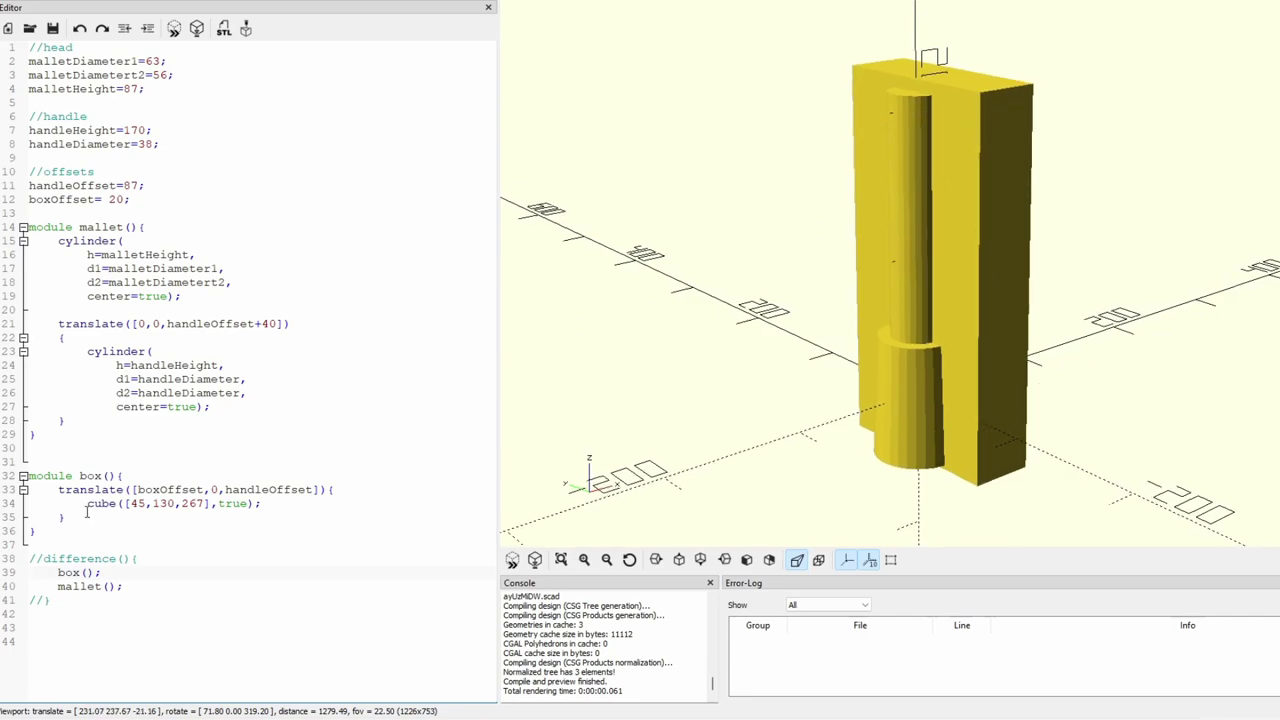
left_click_drag(29, 558, 44, 558)
- Uncomment difference() and its closing brace, then preview the box with the mallet cavity cut out
key("Delete")
key("BackSpace")
key("BackSpace")
left_click(86, 572)
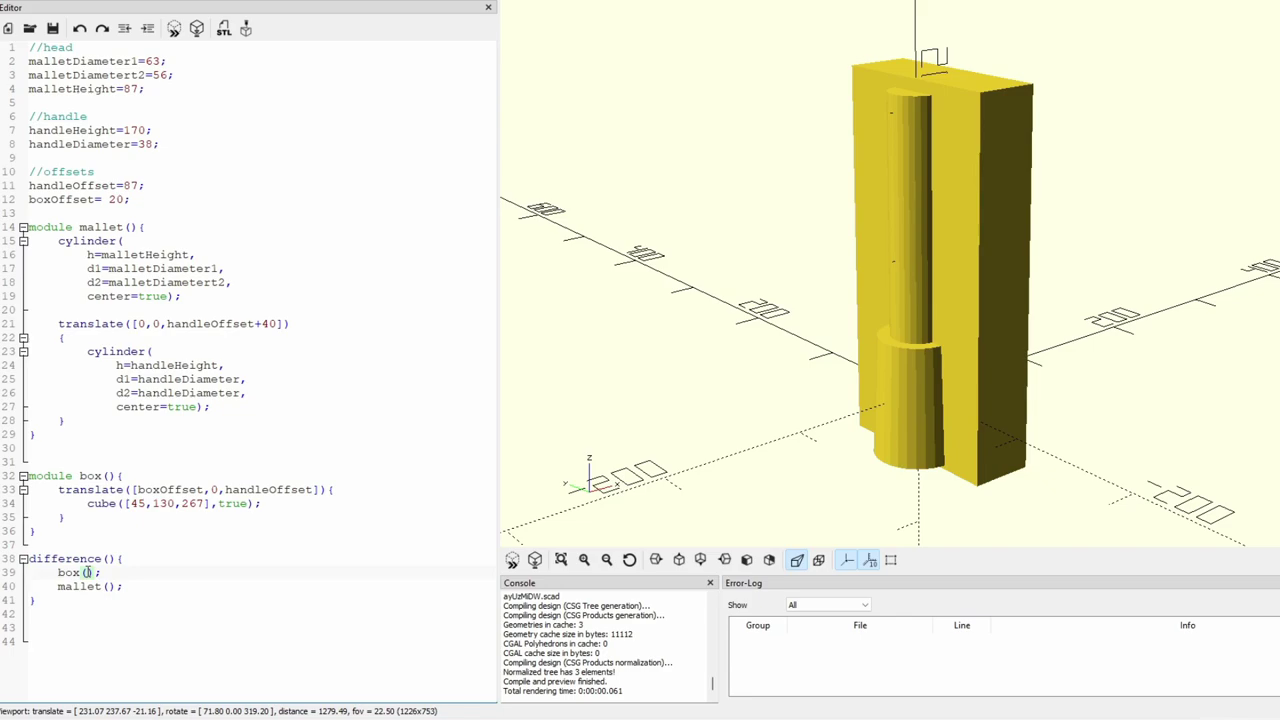
key("F5")
right_click_drag(913, 376, 960, 357)
mouse_move(960, 357)
left_mouse_down()
mouse_move(960, 322)
mouse_move(963, 346)
left_mouse_up()
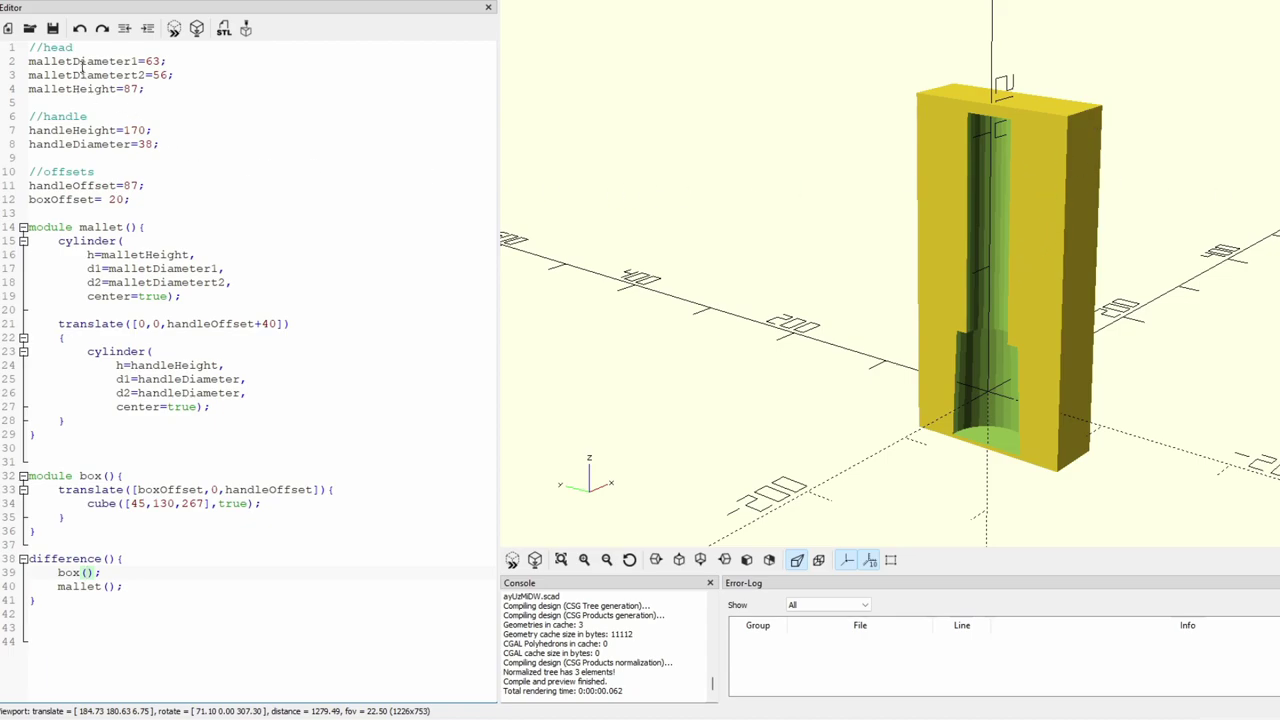
- Save the design and fully render it with F6 (80 vertices, 57 facets)
left_click(53, 29)
left_click(184, 100)
key("F6")
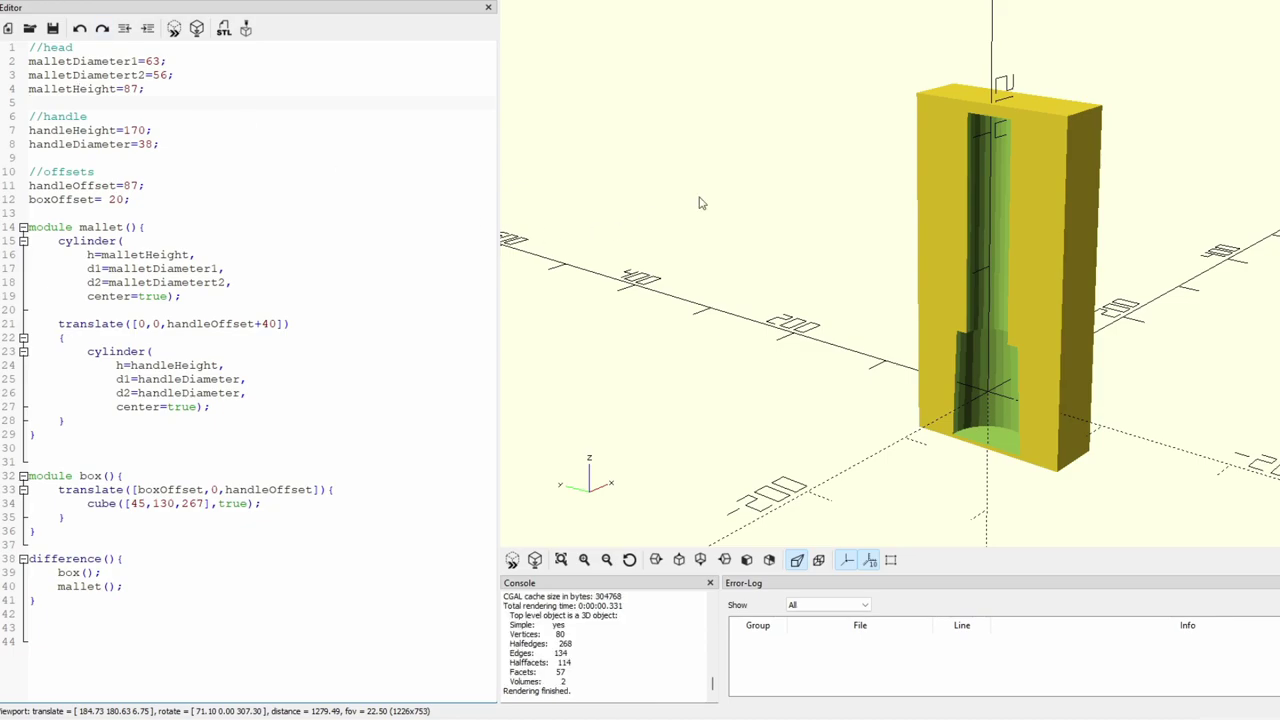
- Export the insert as STL named mallet package insett.stl in the mallet packaging folder
left_click(10, 2)
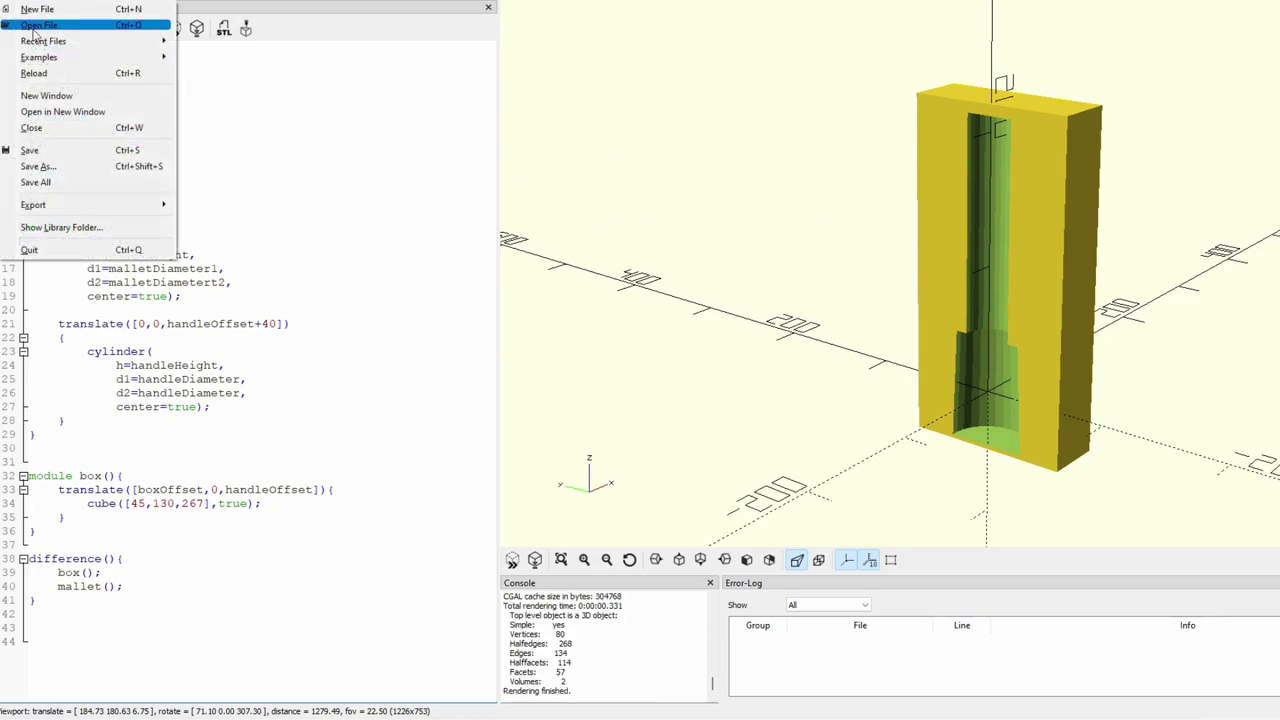
mouse_move(94, 204)
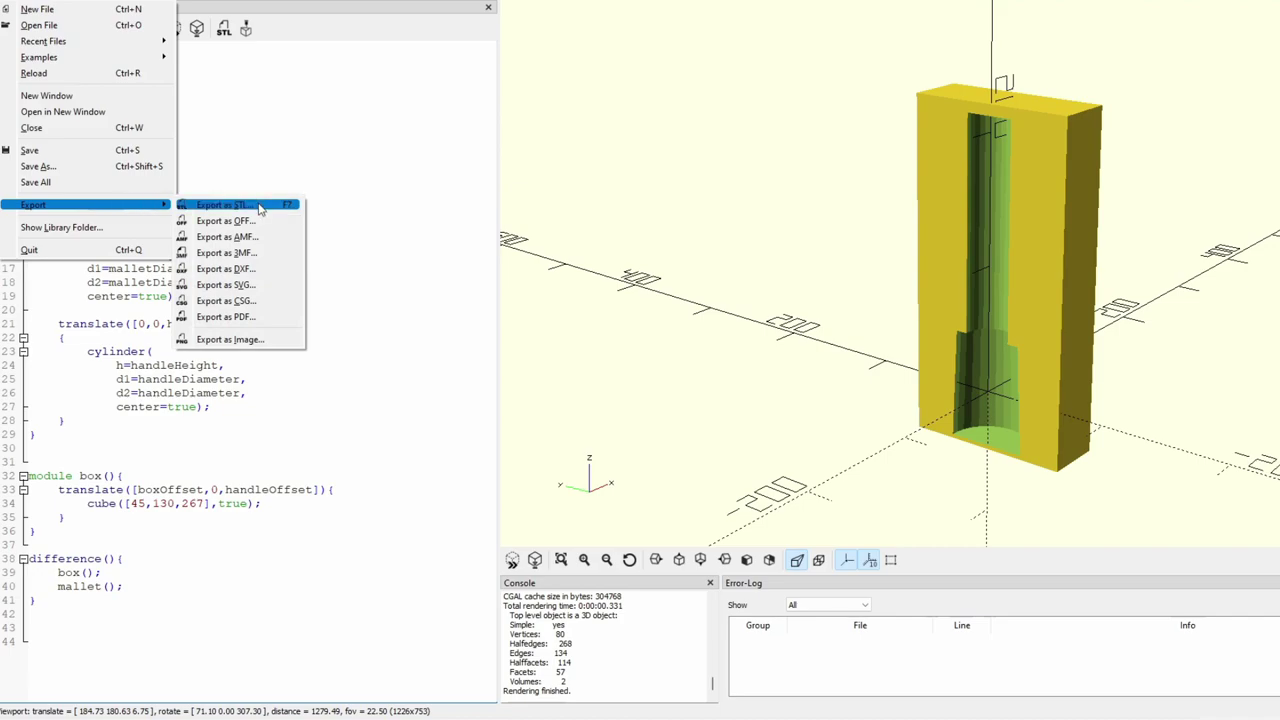
left_click(257, 204)
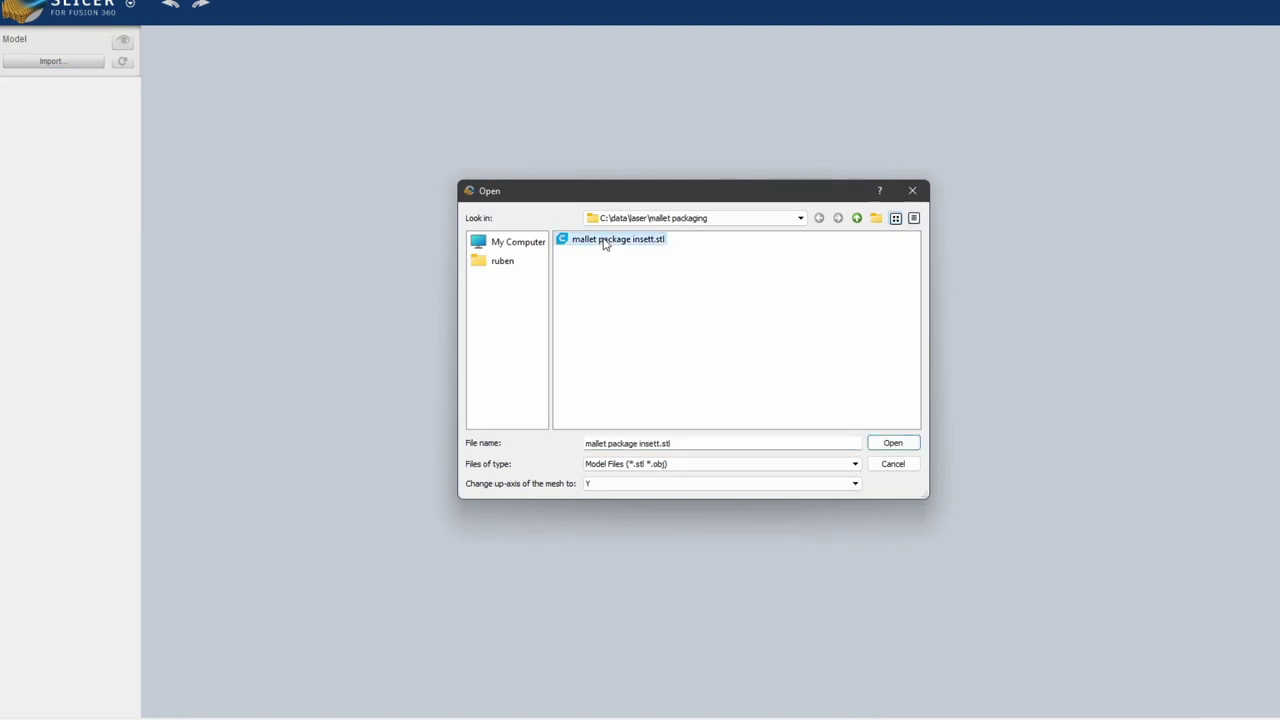
- Import mallet package insett.stl and set its size units to mm (101.6 × 203.2 × 37.63)
left_click(891, 445)
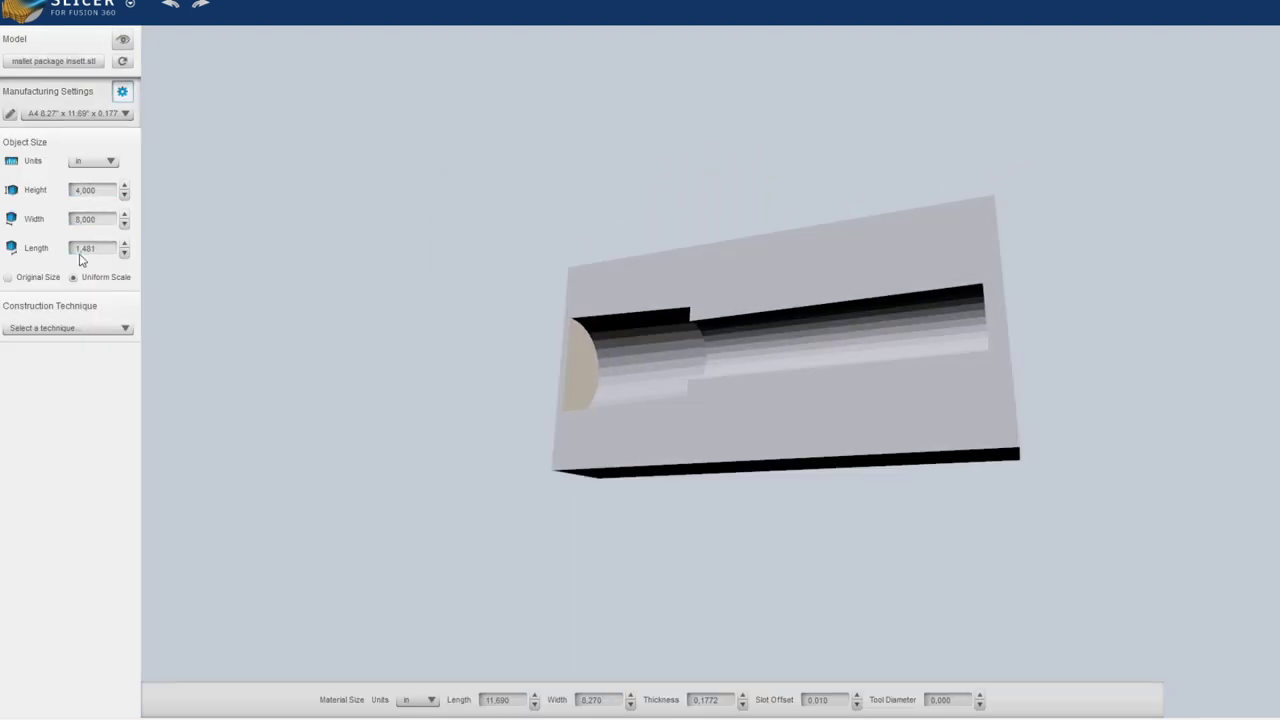
left_click(93, 161)
left_click(80, 203)
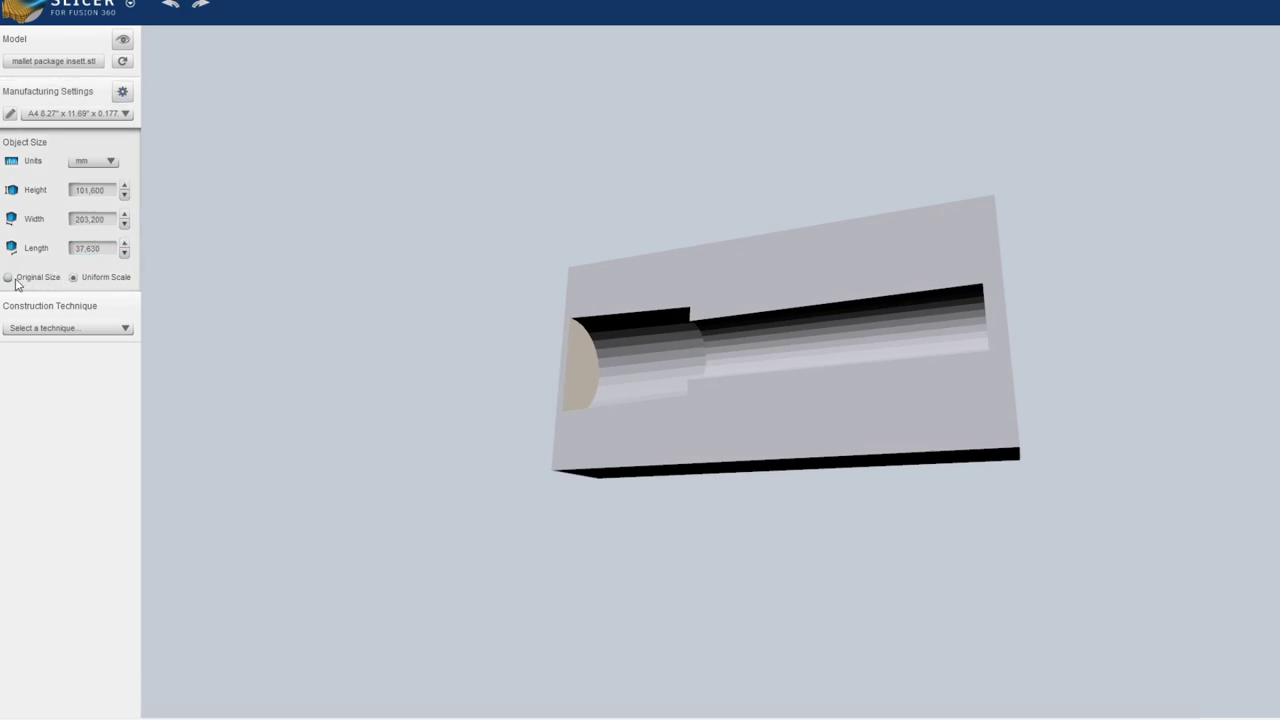
left_click(66, 329)
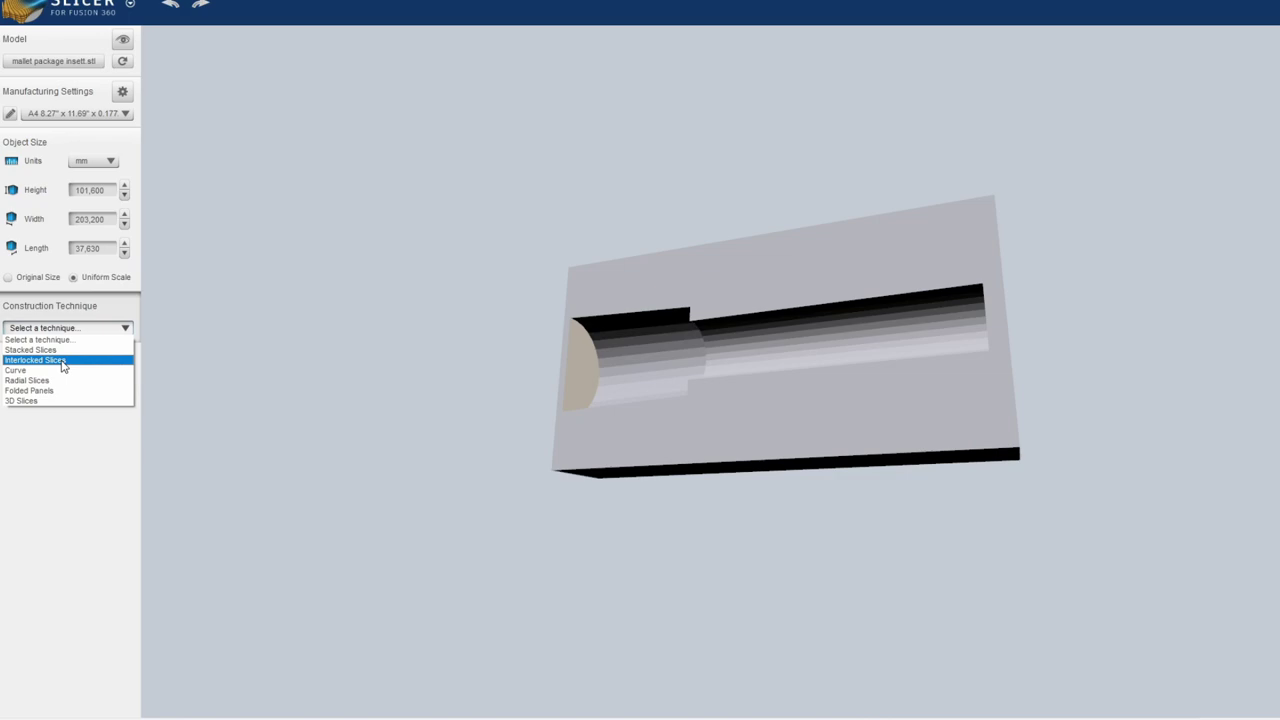
- Choose Interlocked Slices and rotate the slice direction, settling at 0° to fit 3 sheets
left_click(62, 362)
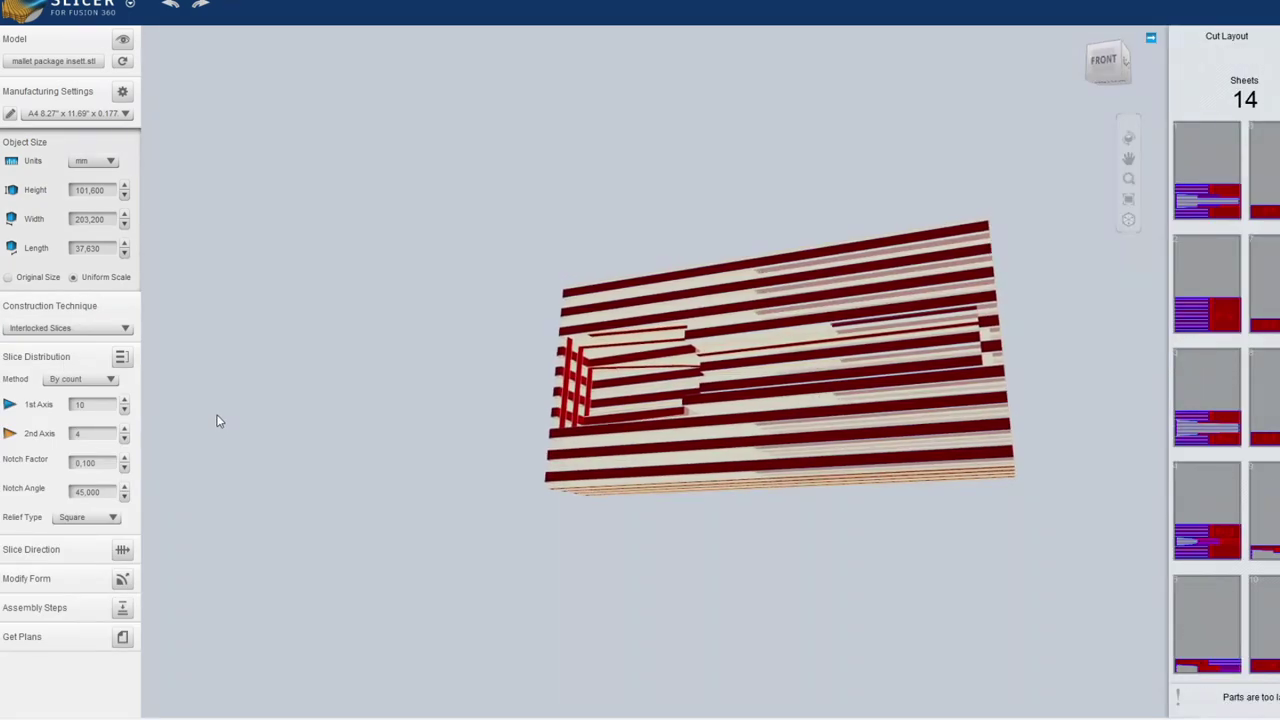
left_click_drag(315, 436, 431, 379)
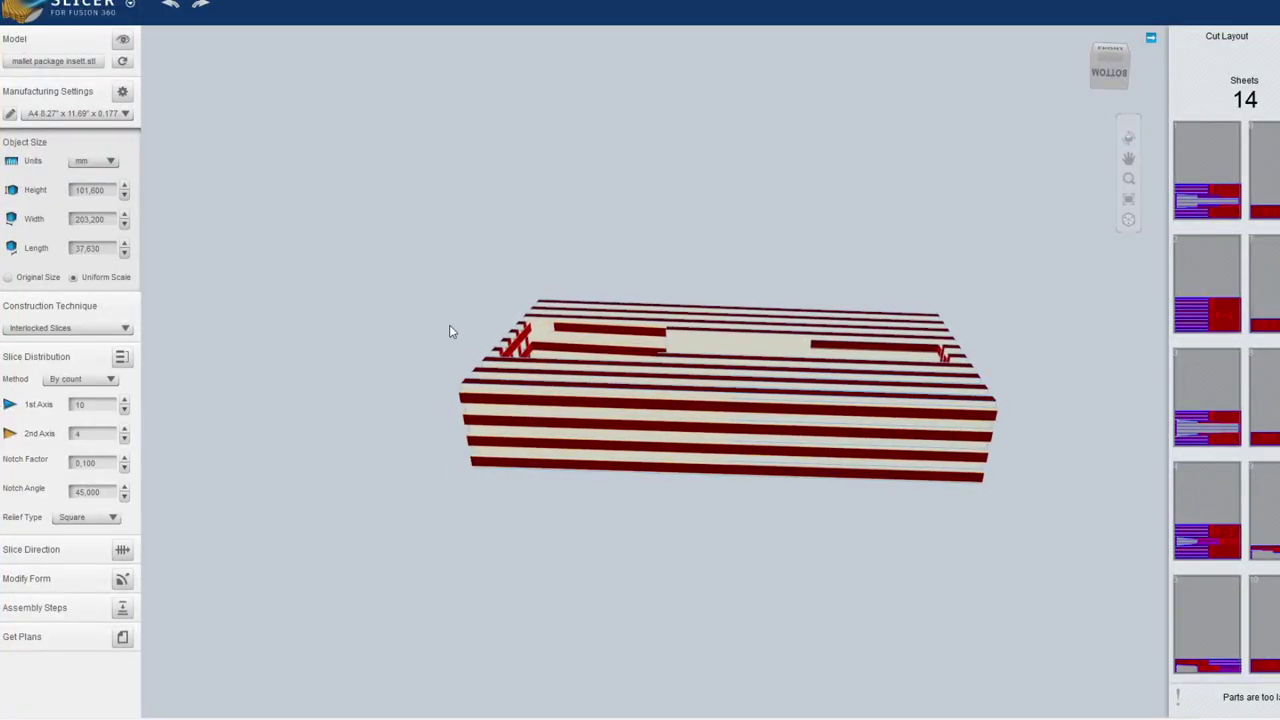
left_click(122, 551)
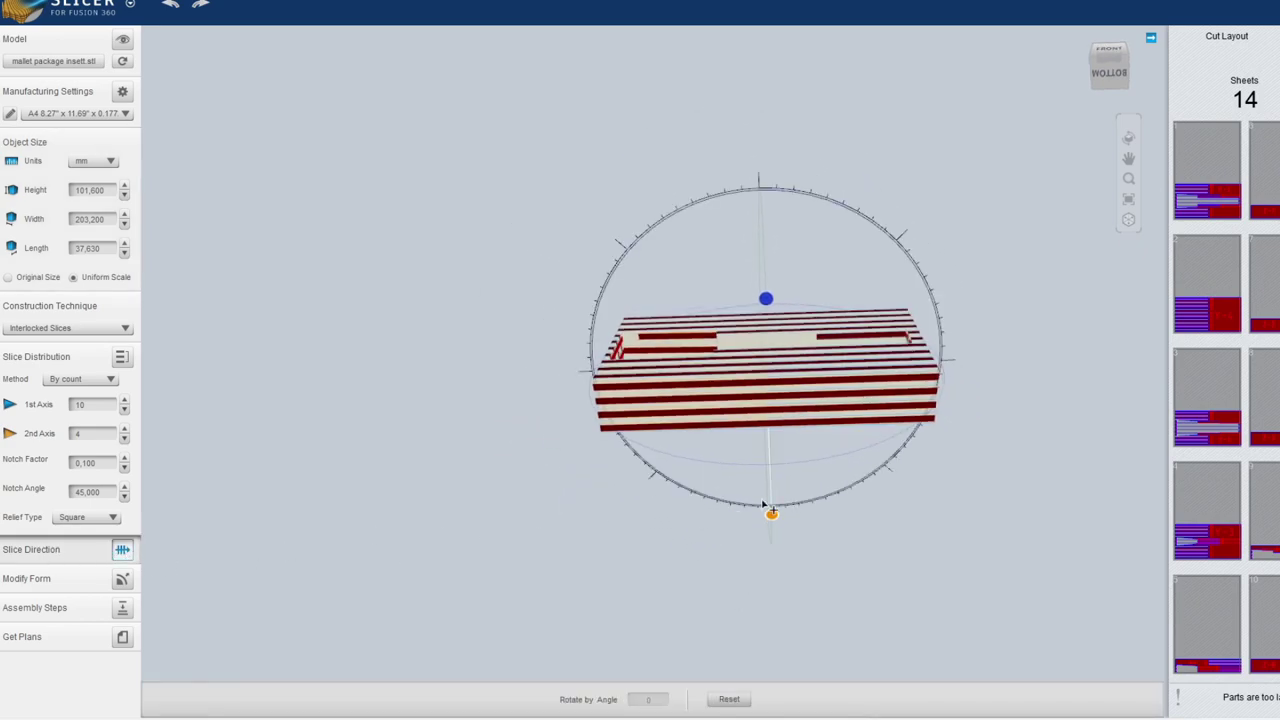
middle_click_drag(706, 543, 697, 496)
scroll(710, 488, "up", 3)
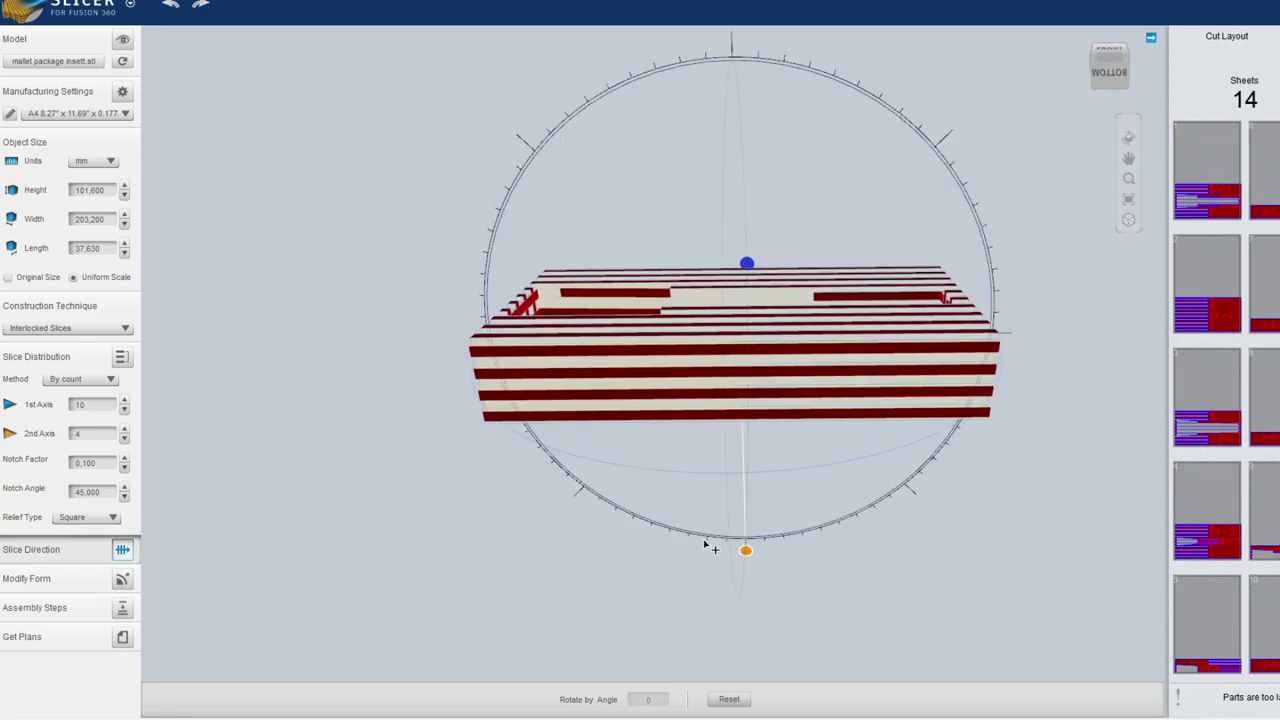
left_click(706, 541)
mouse_move(746, 551)
left_mouse_down()
mouse_move(893, 505)
mouse_move(963, 420)
mouse_move(998, 303)
mouse_move(1018, 343)
left_mouse_up()
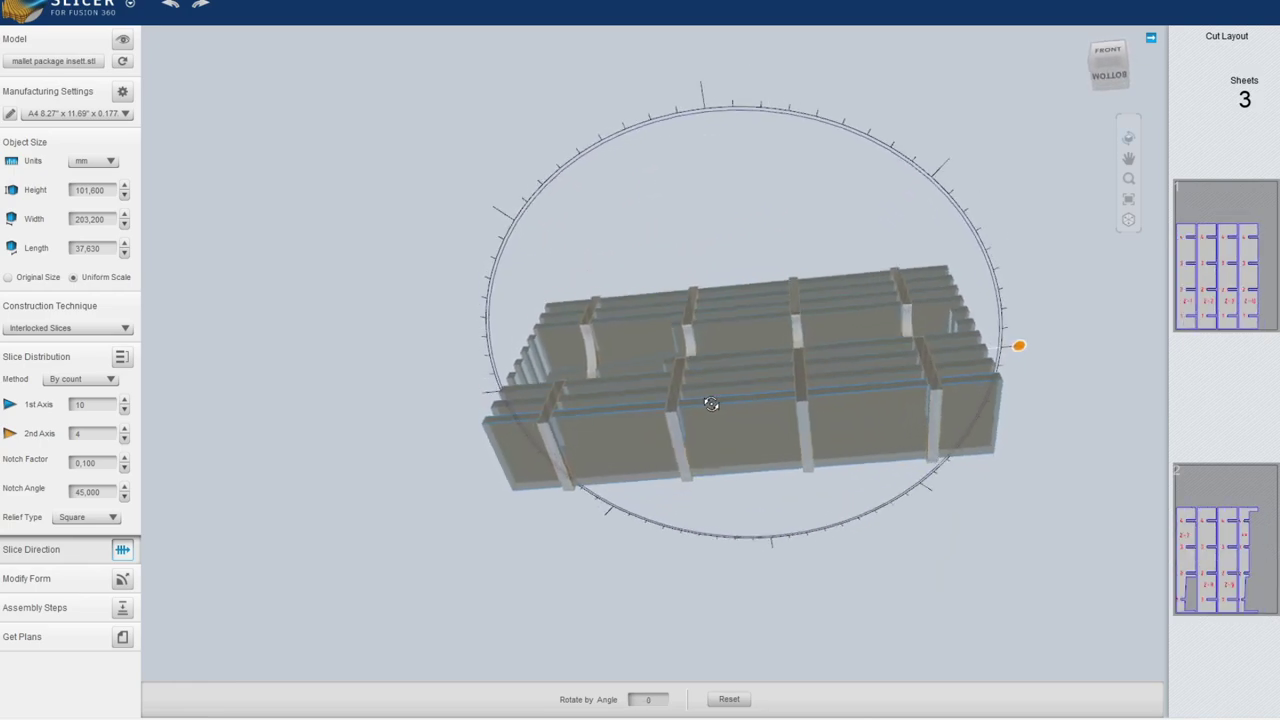
mouse_move(737, 463)
left_mouse_down()
mouse_move(731, 437)
mouse_move(736, 481)
left_mouse_up()
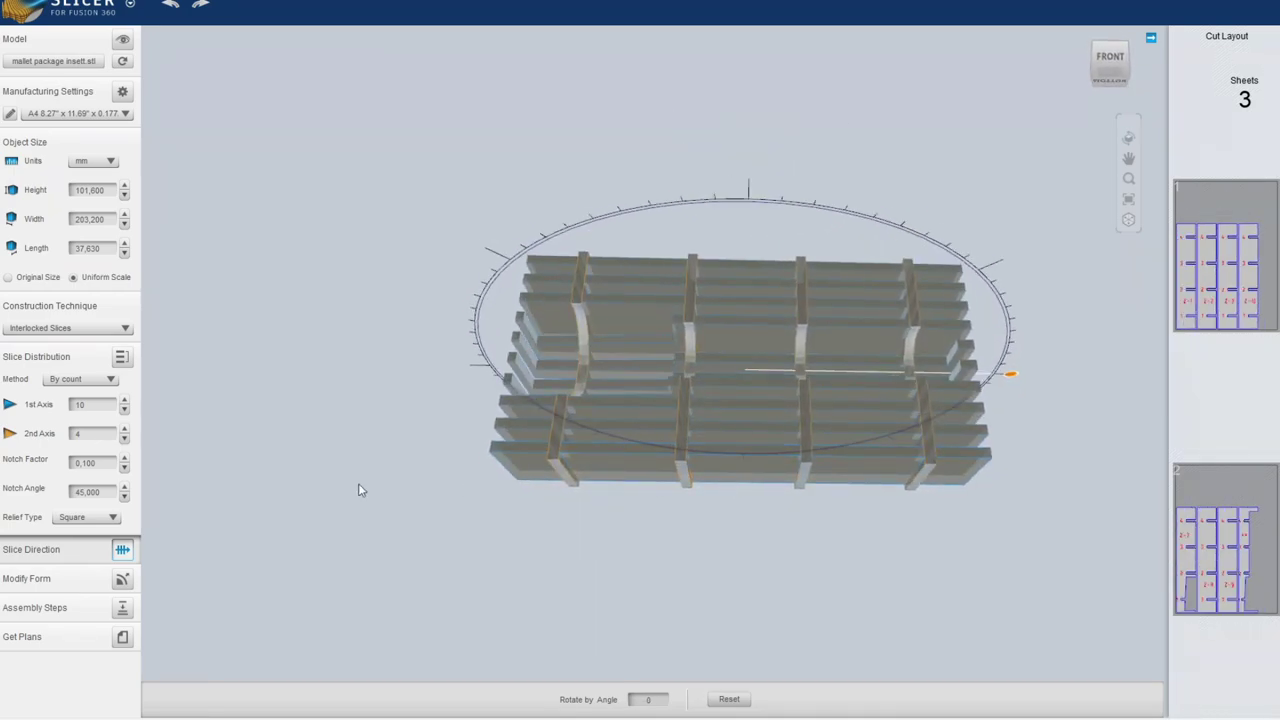
- Lower the 1st-axis slice count and cut the 2nd axis from 4 to 3, fitting 2 sheets
left_click(124, 400)
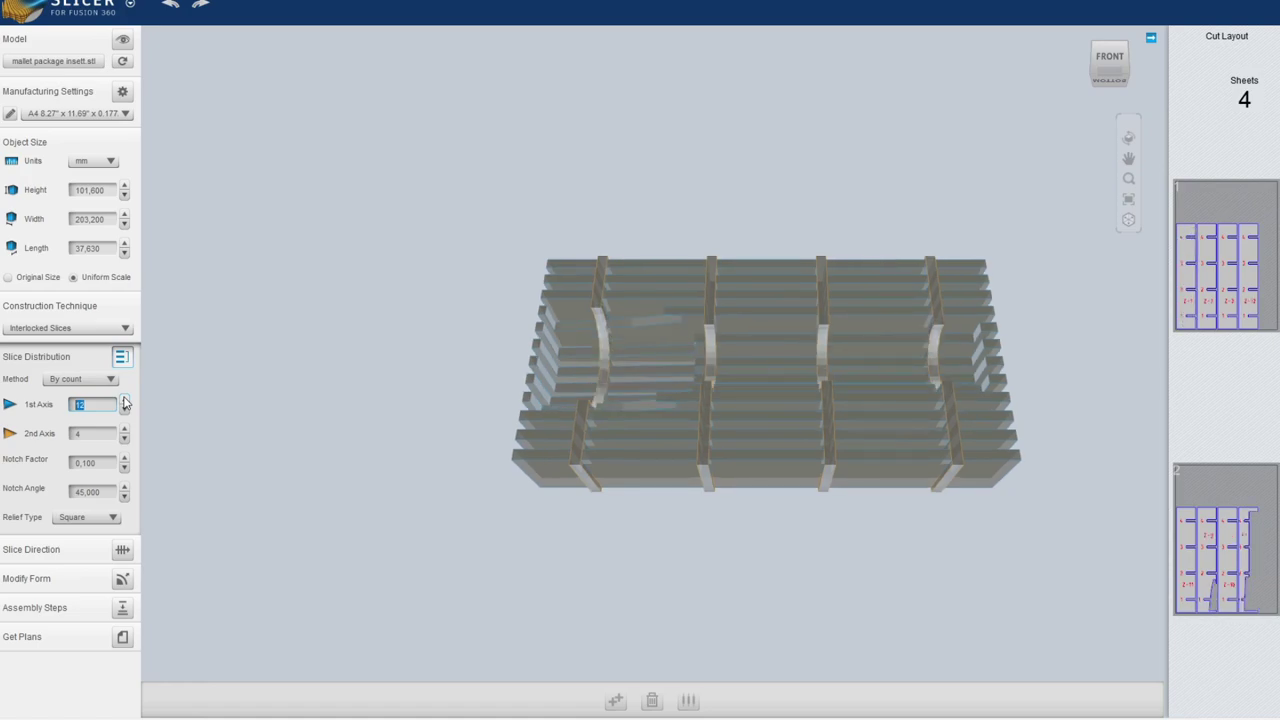
left_click(125, 411)
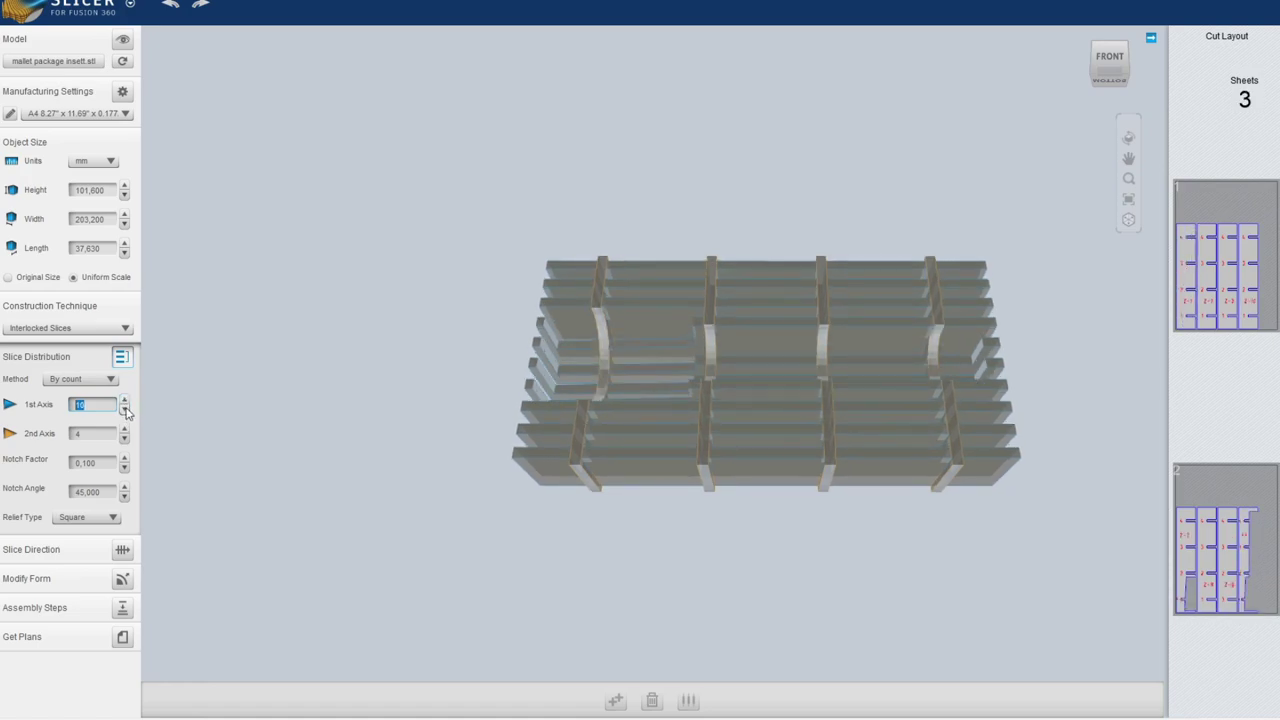
left_click(125, 411)
left_click(125, 411)
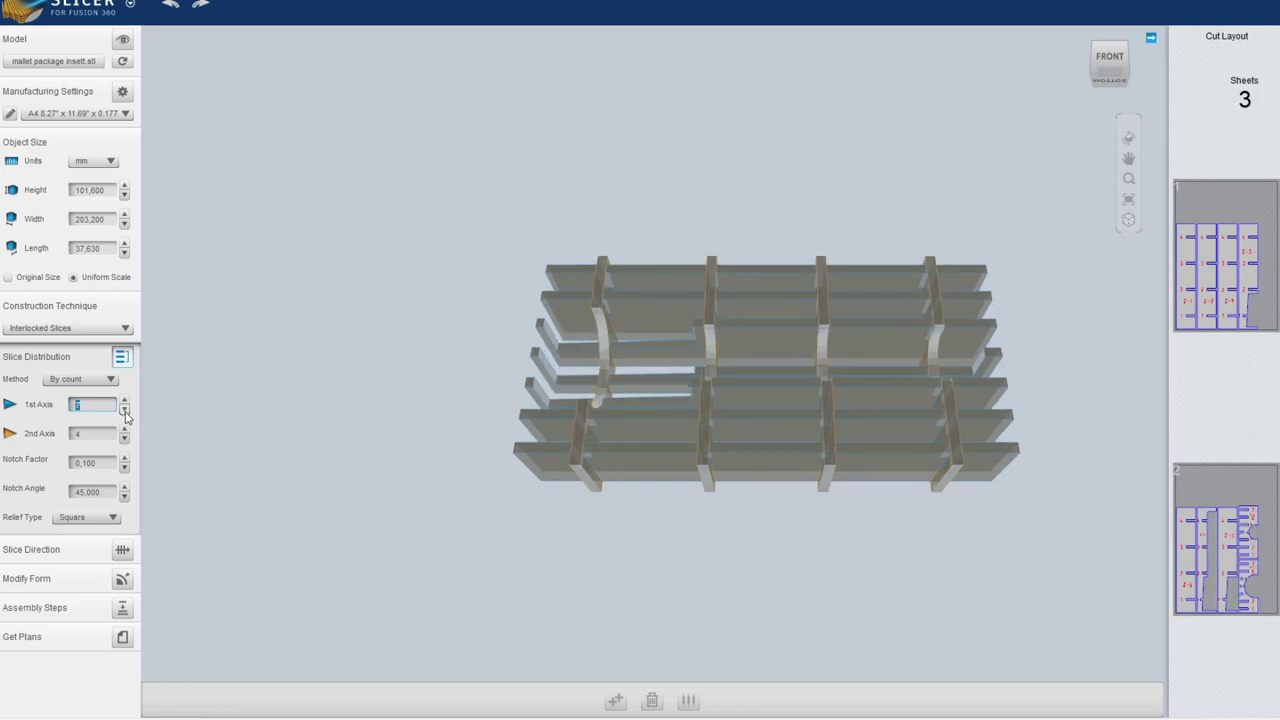
left_click(125, 411)
left_click(124, 439)
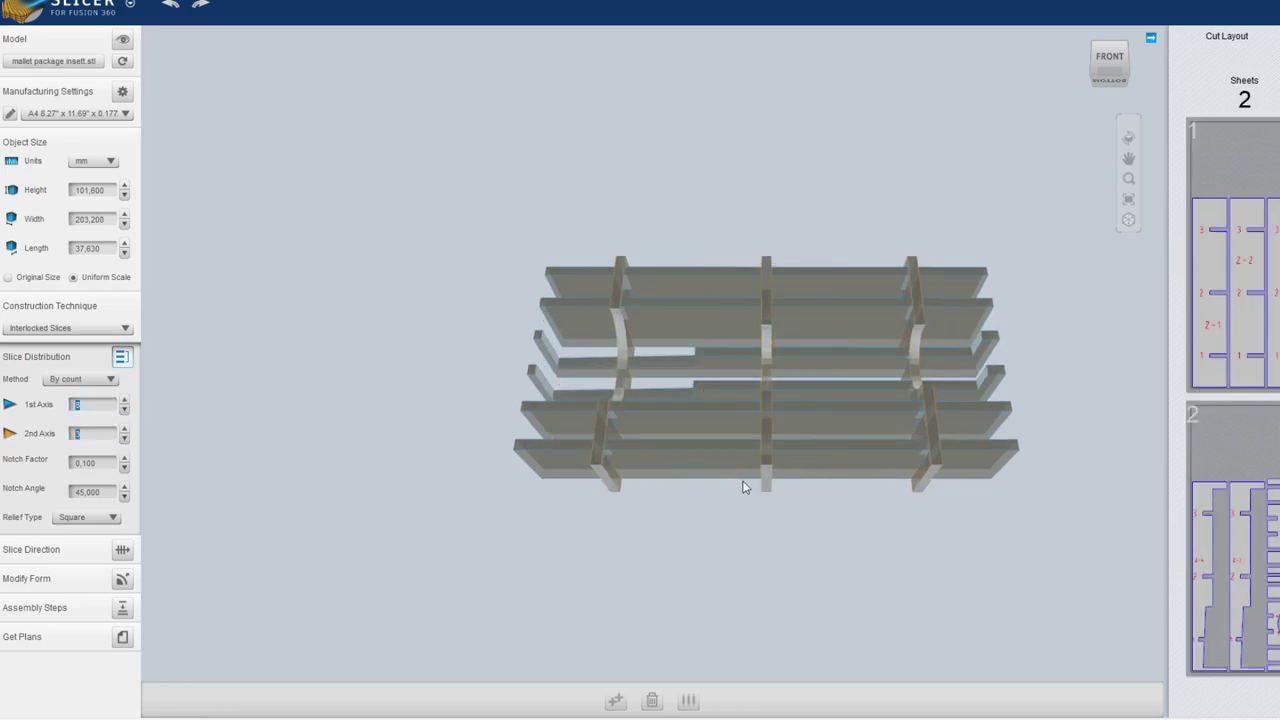
left_click_drag(749, 464, 800, 364)
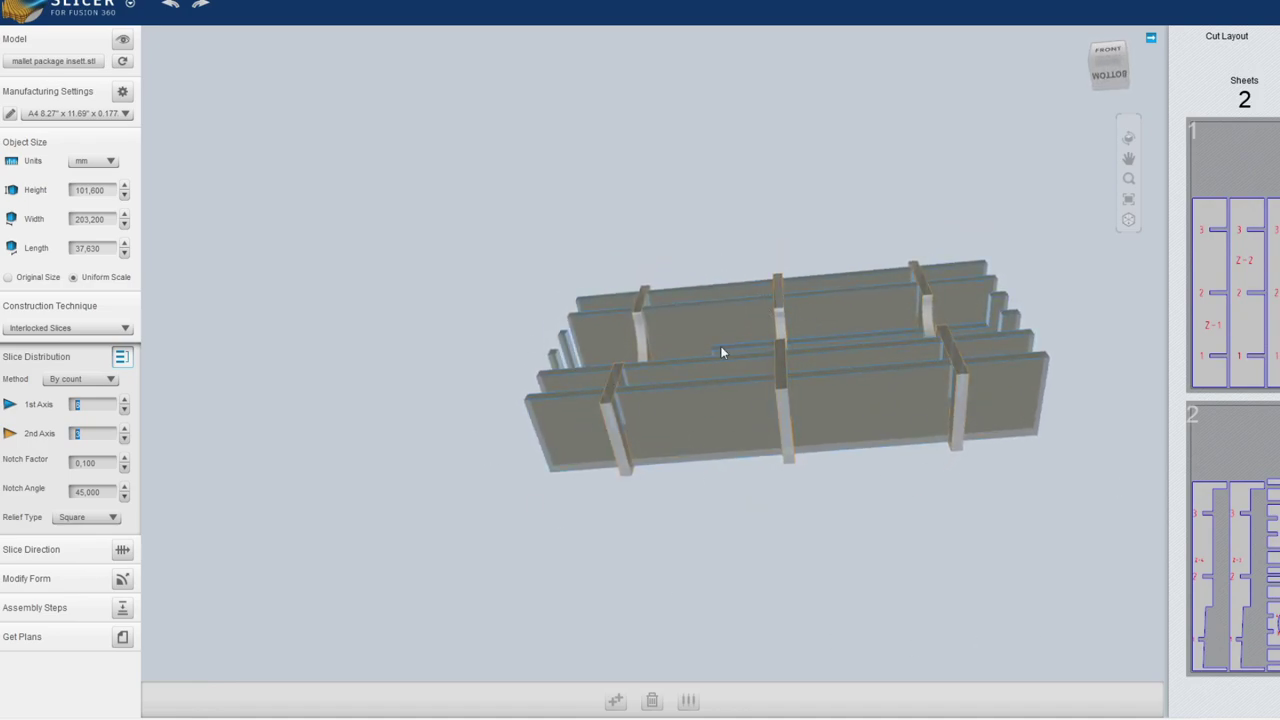
left_click_drag(583, 462, 690, 590)
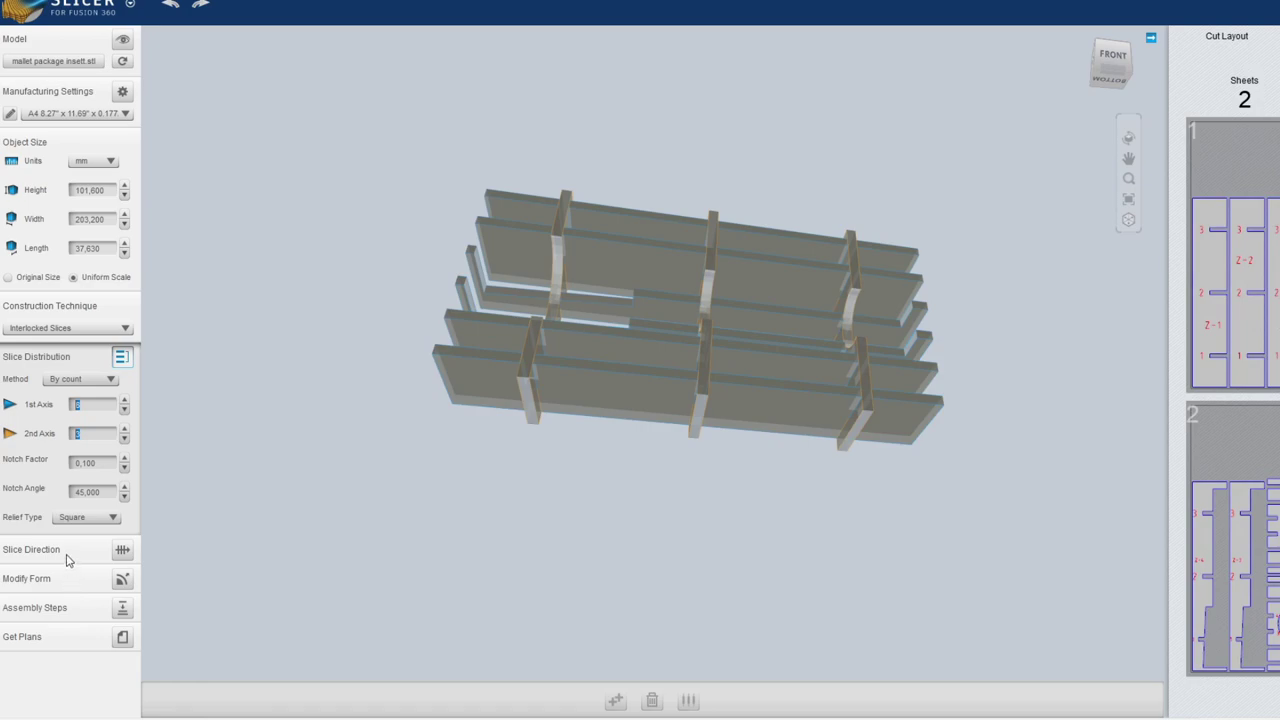
- Show Assembly Steps and orbit to inspect the cardboard insert from lower and front views
left_click(122, 609)
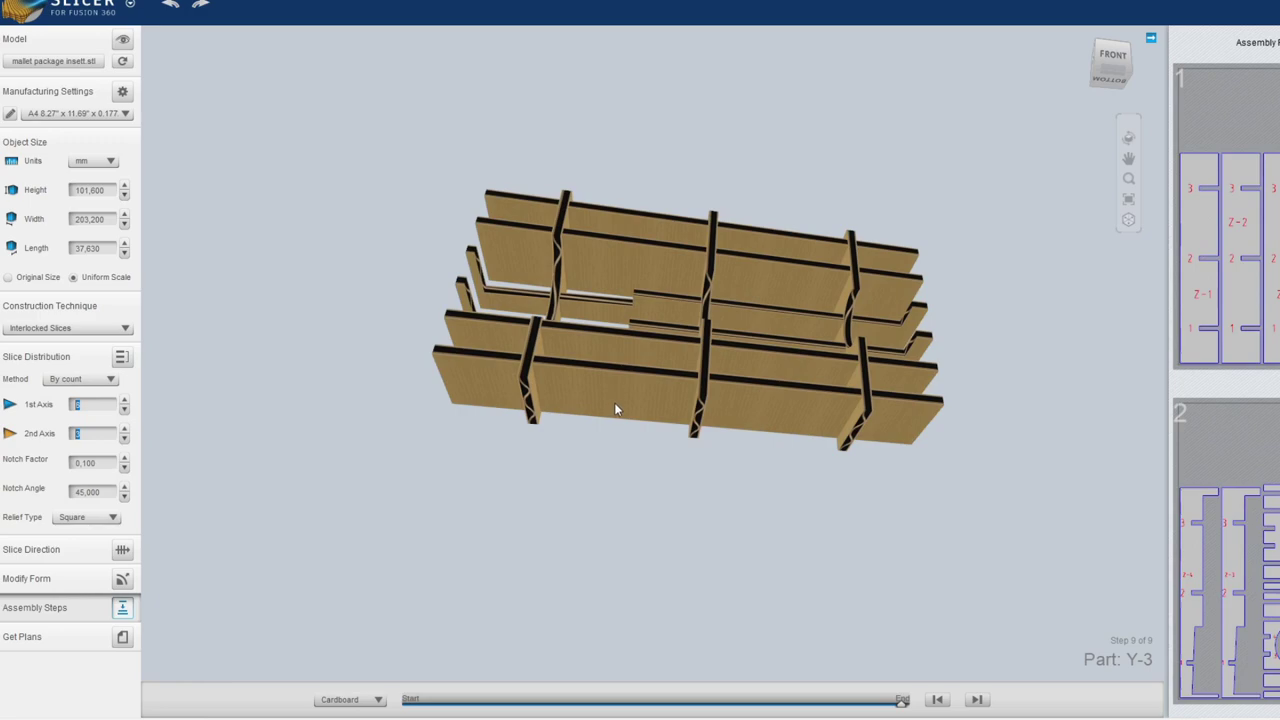
left_click_drag(614, 402, 705, 322)
left_click_drag(797, 410, 797, 558)
- Show the flat cut plans and choose DXF as the plan export file type
left_click(122, 636)
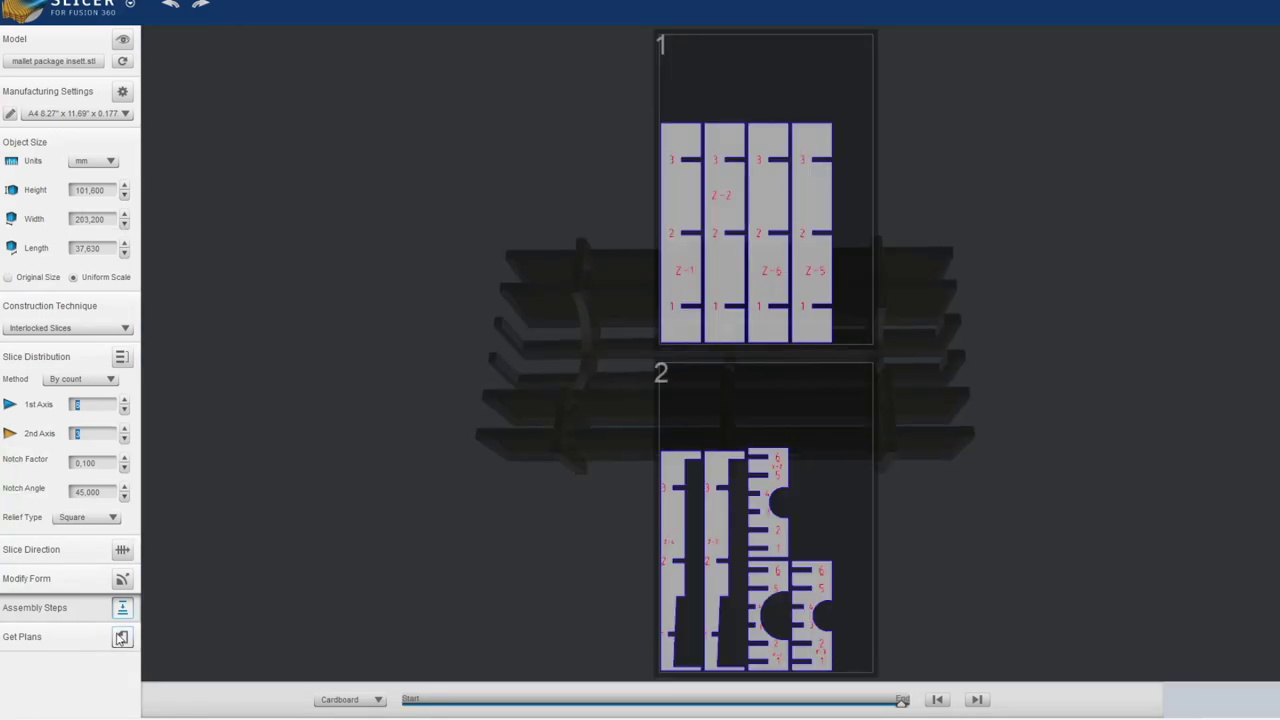
left_click(595, 700)
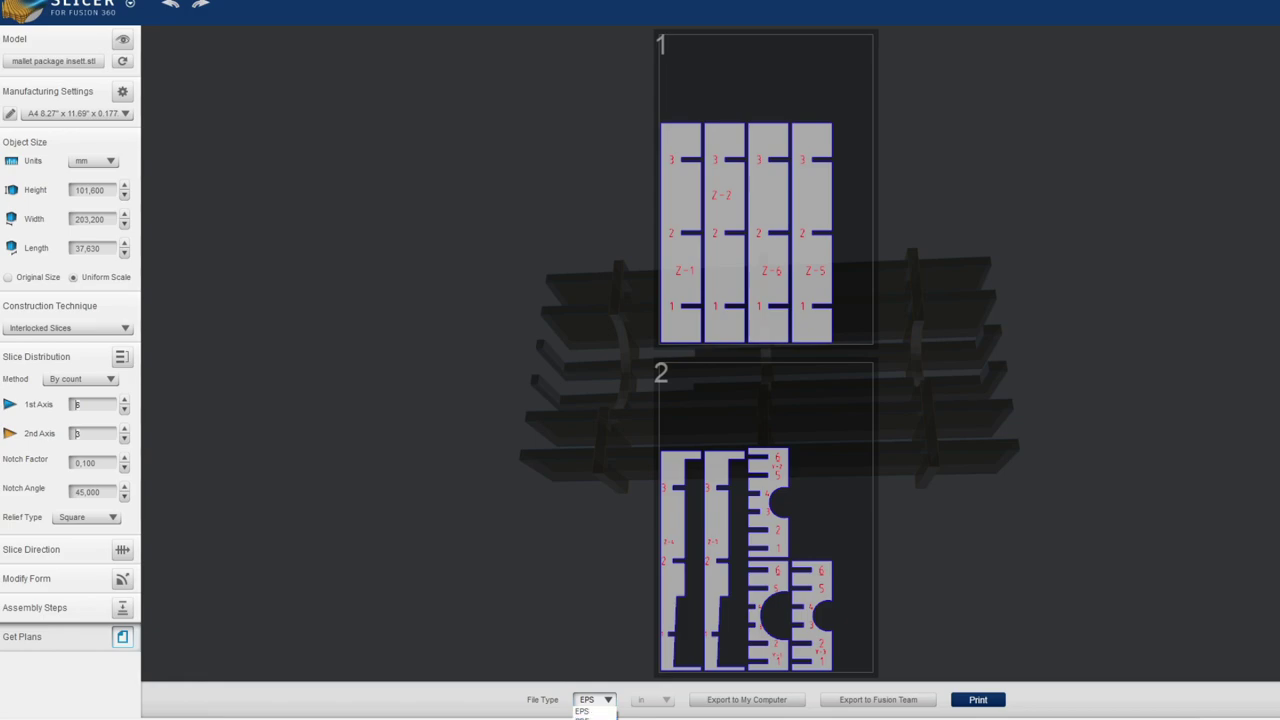
left_click(585, 718)
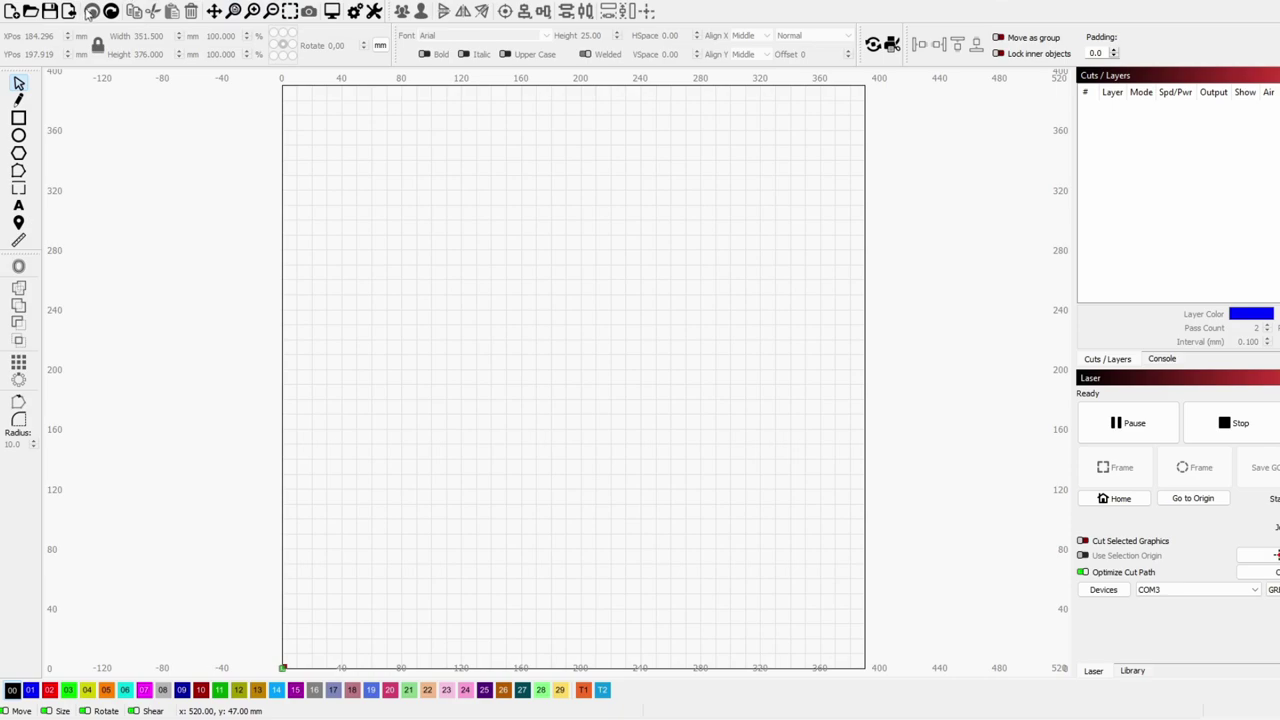
- Import the exported DXF slice pieces onto the blue cut layer, then deselect them
left_click(66, 11)
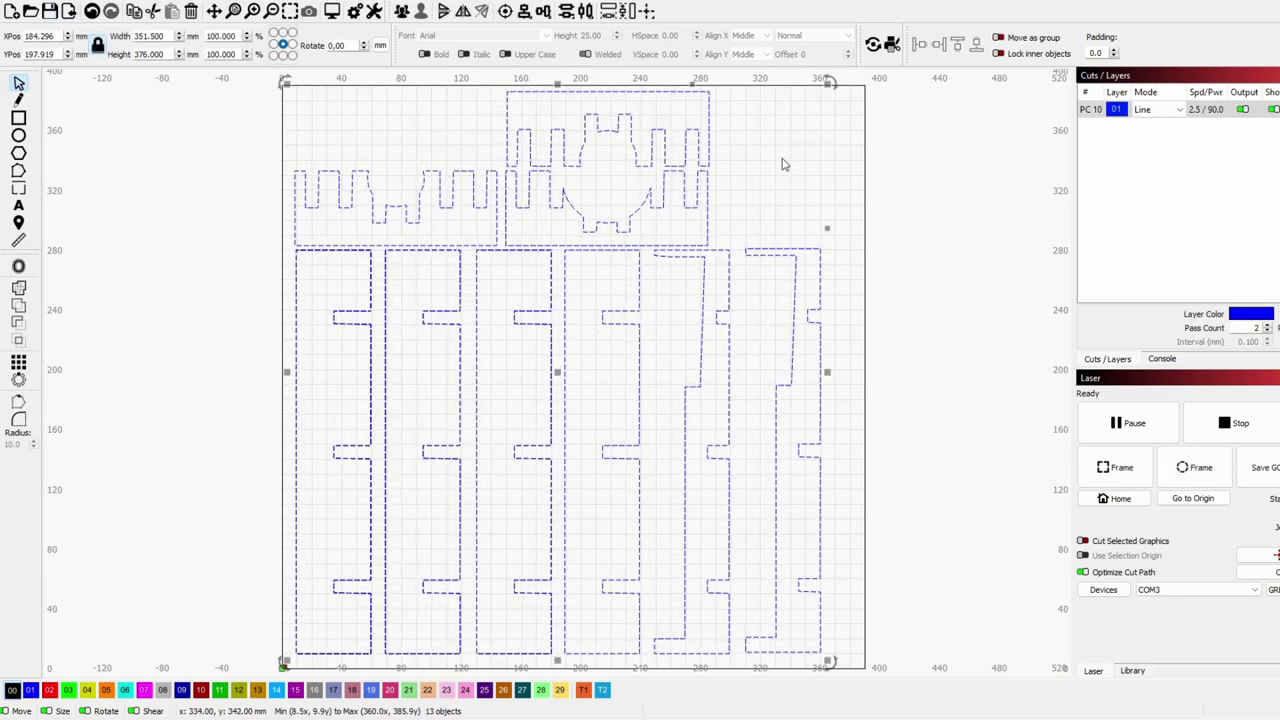
left_click(752, 125)
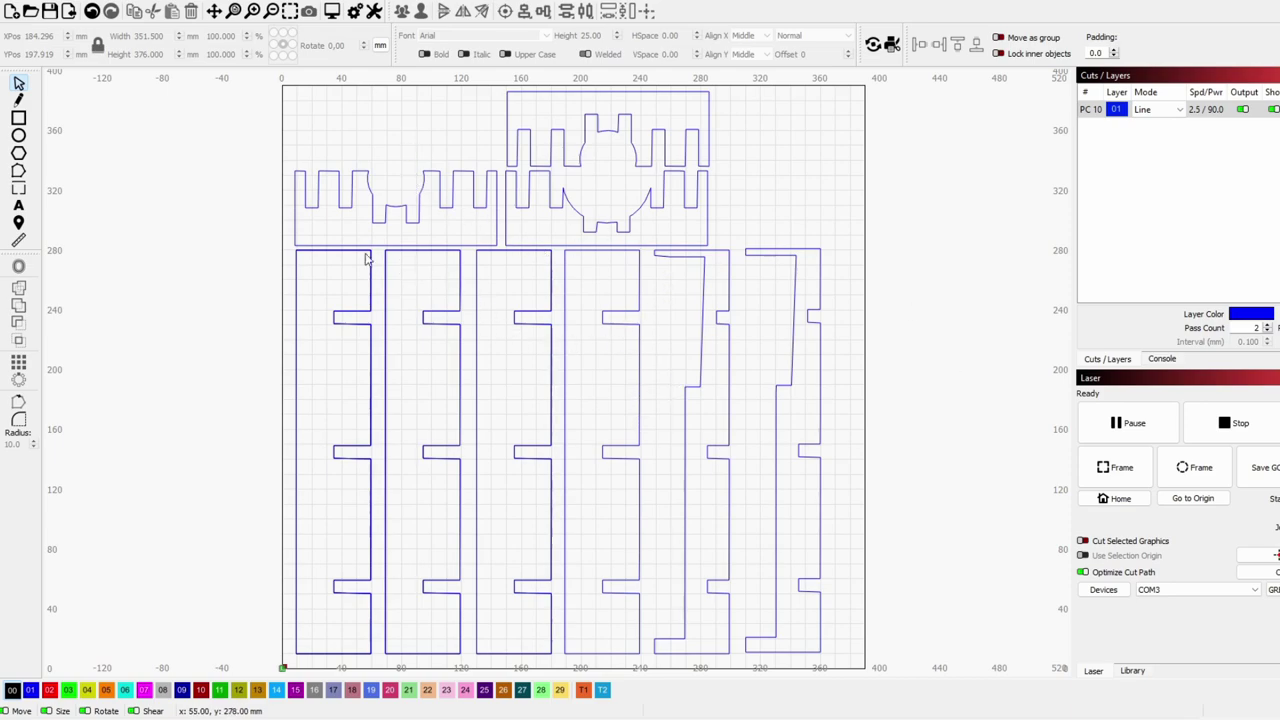
- Move the first three tall slotted strips to orange layer 05 (Line, 80/100)
left_click(310, 251)
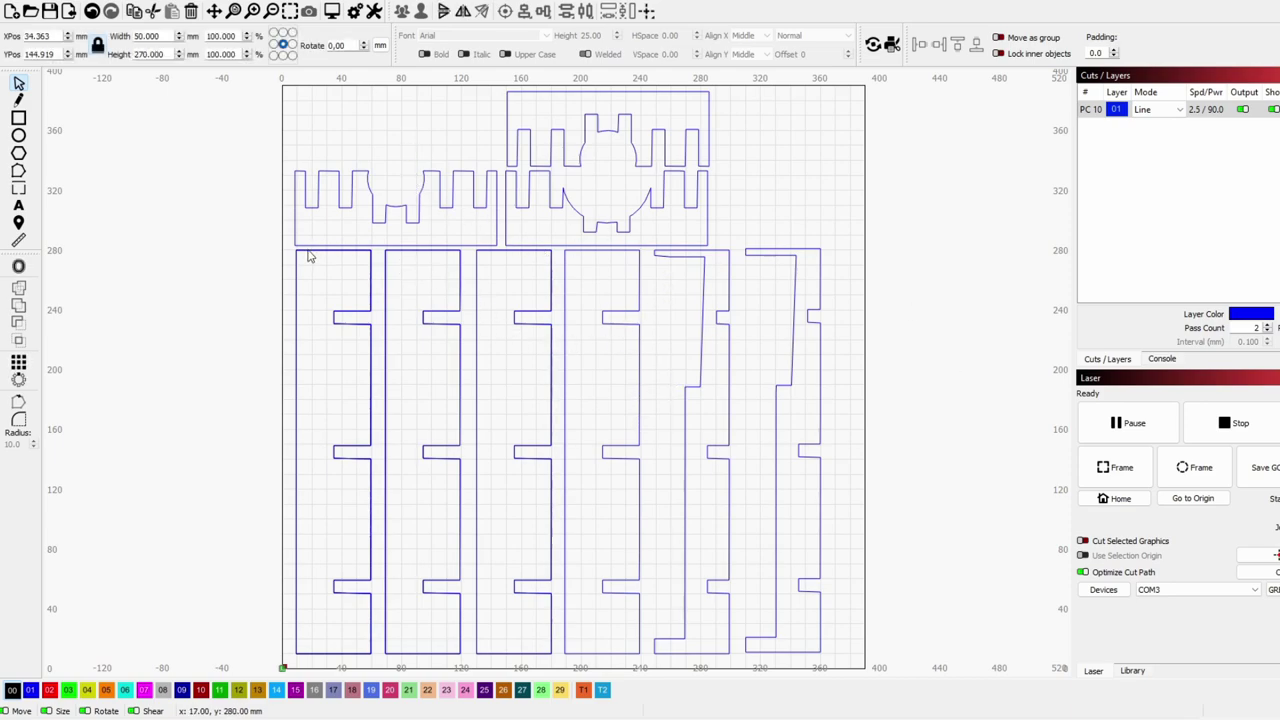
left_click(426, 258, "shift")
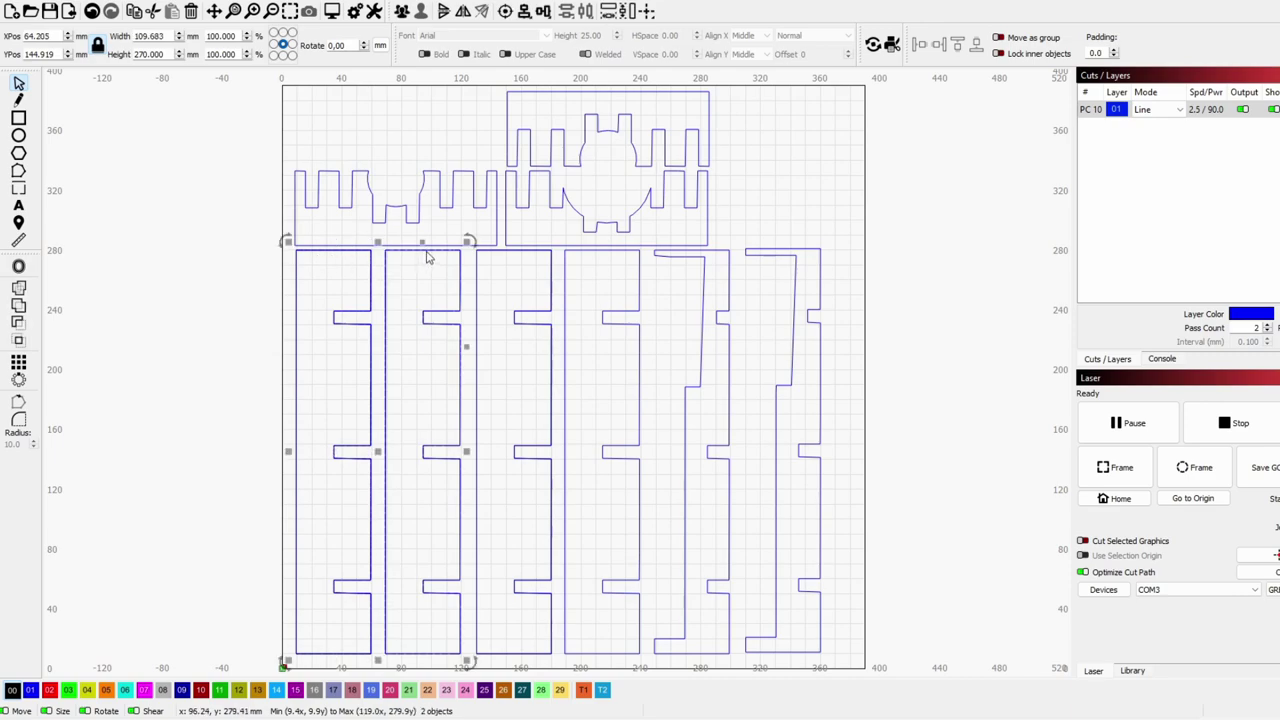
left_click(515, 257, "shift")
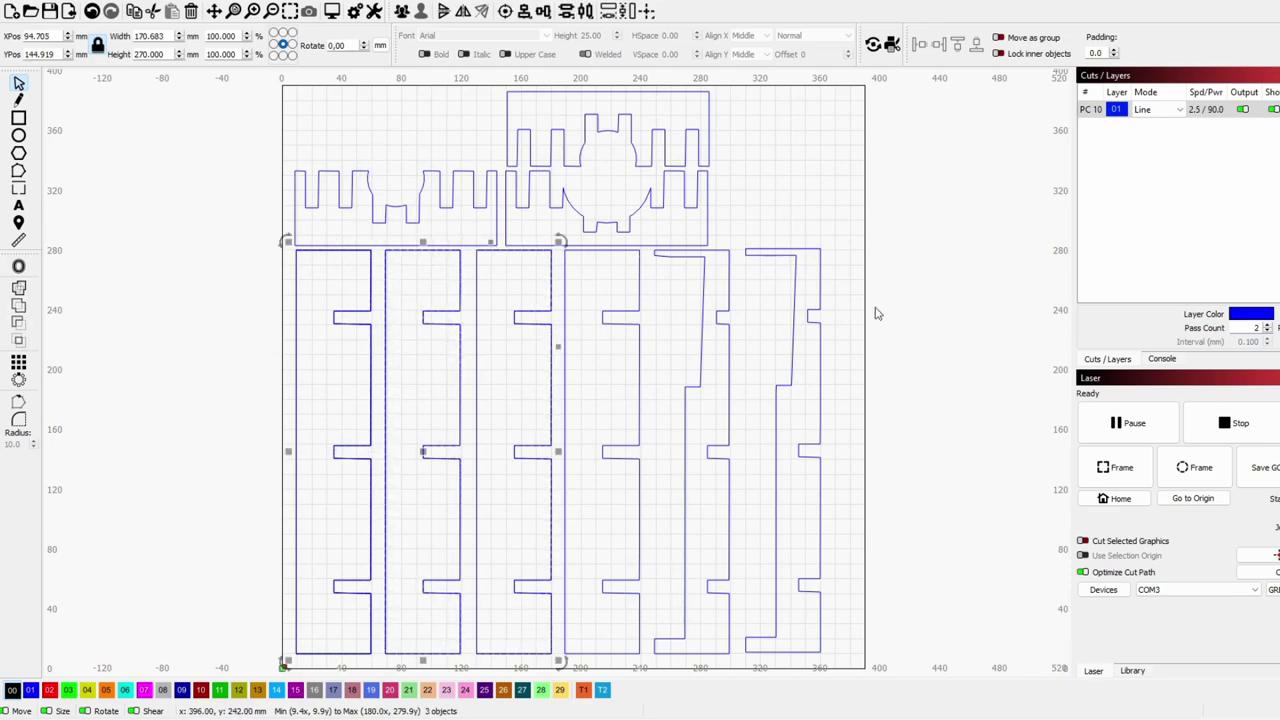
left_click(106, 689)
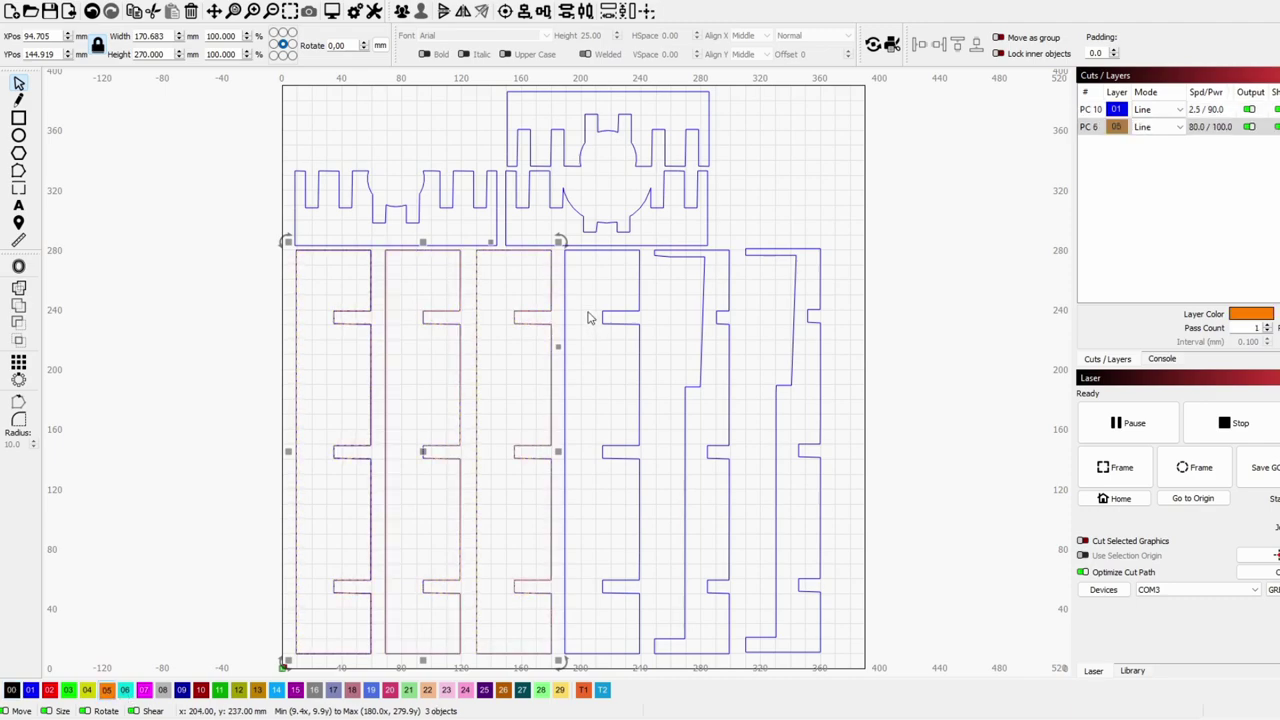
- Move the remaining three tall strips to grey fill layer 08 (Fill, 50/100)
left_click(593, 258)
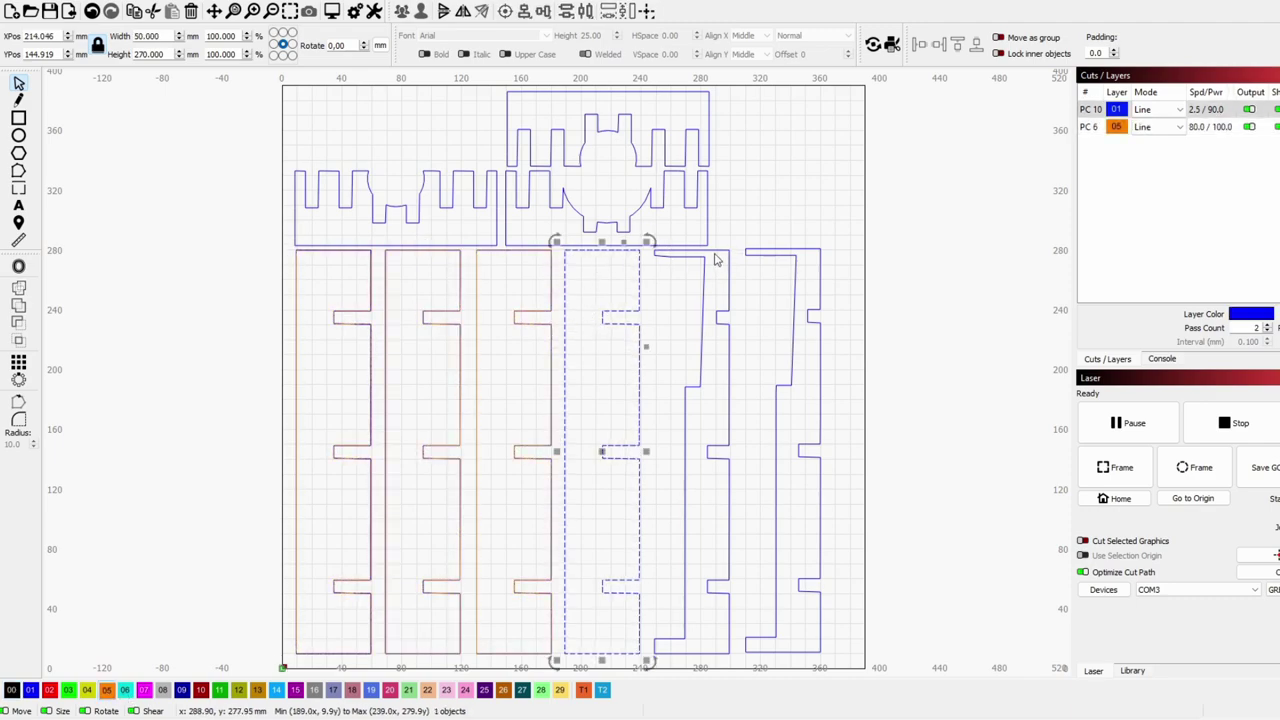
left_click(734, 258, "shift")
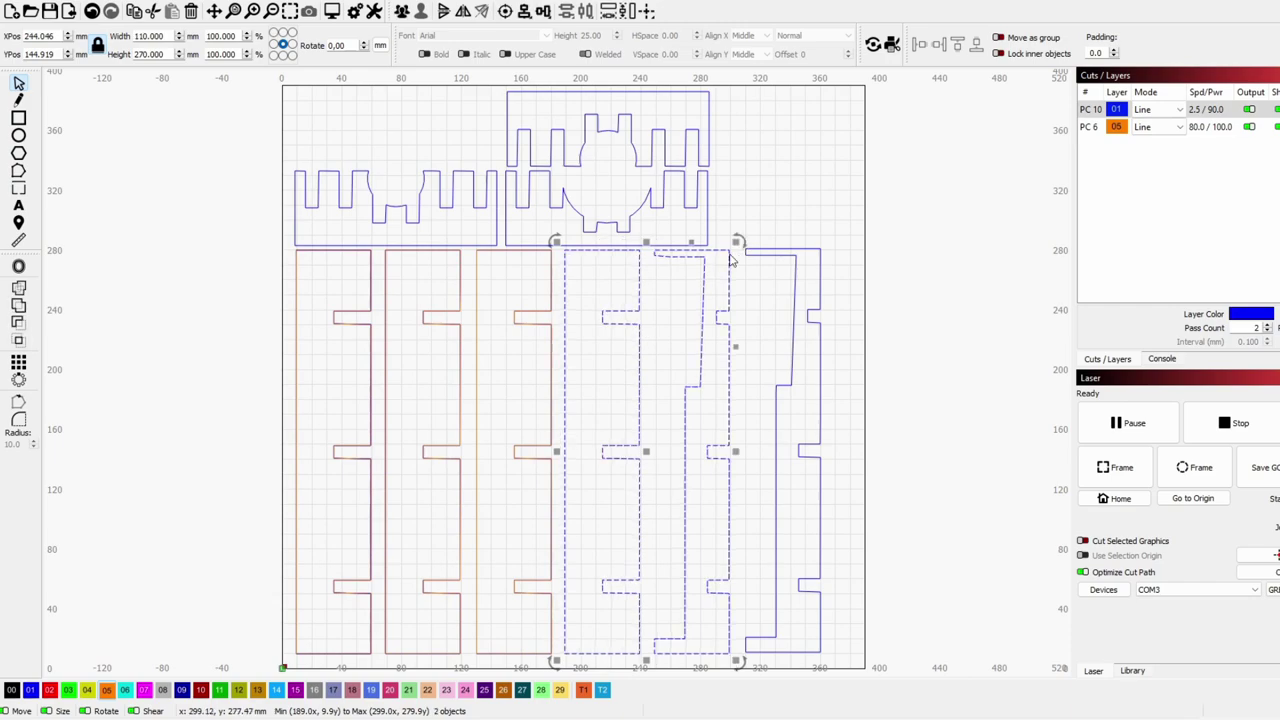
left_click(776, 252, "shift")
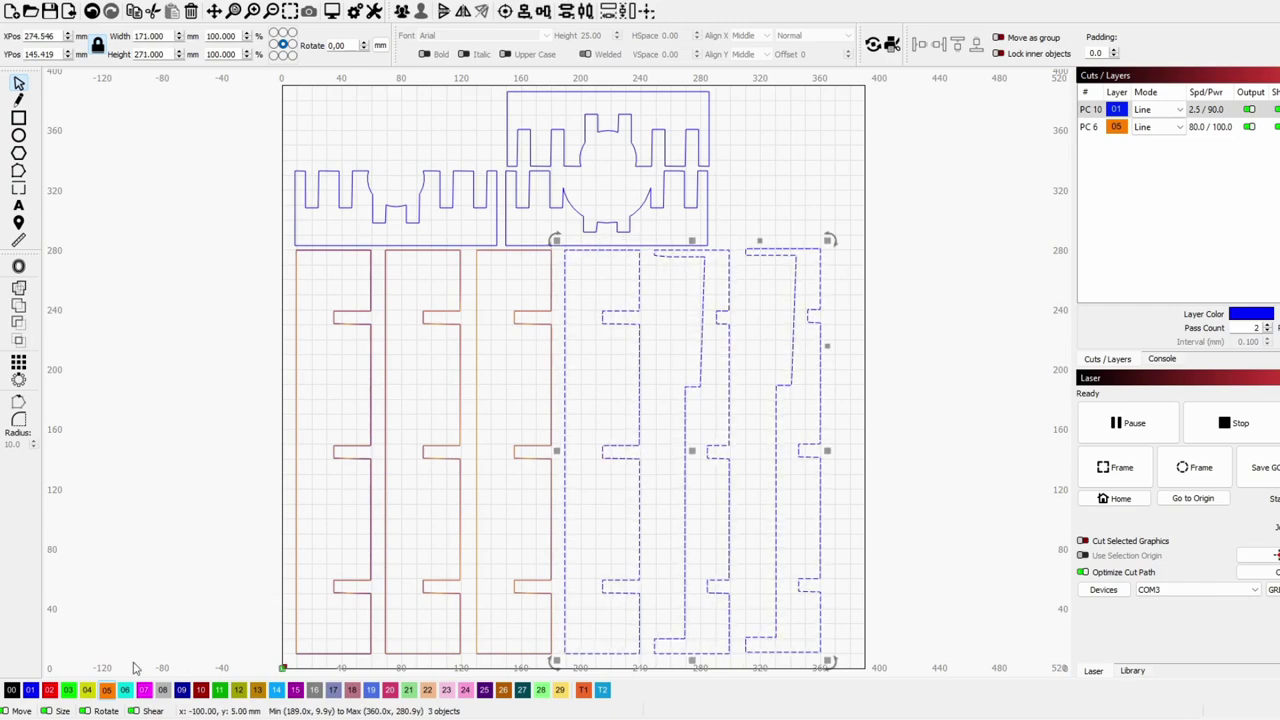
left_click(163, 689)
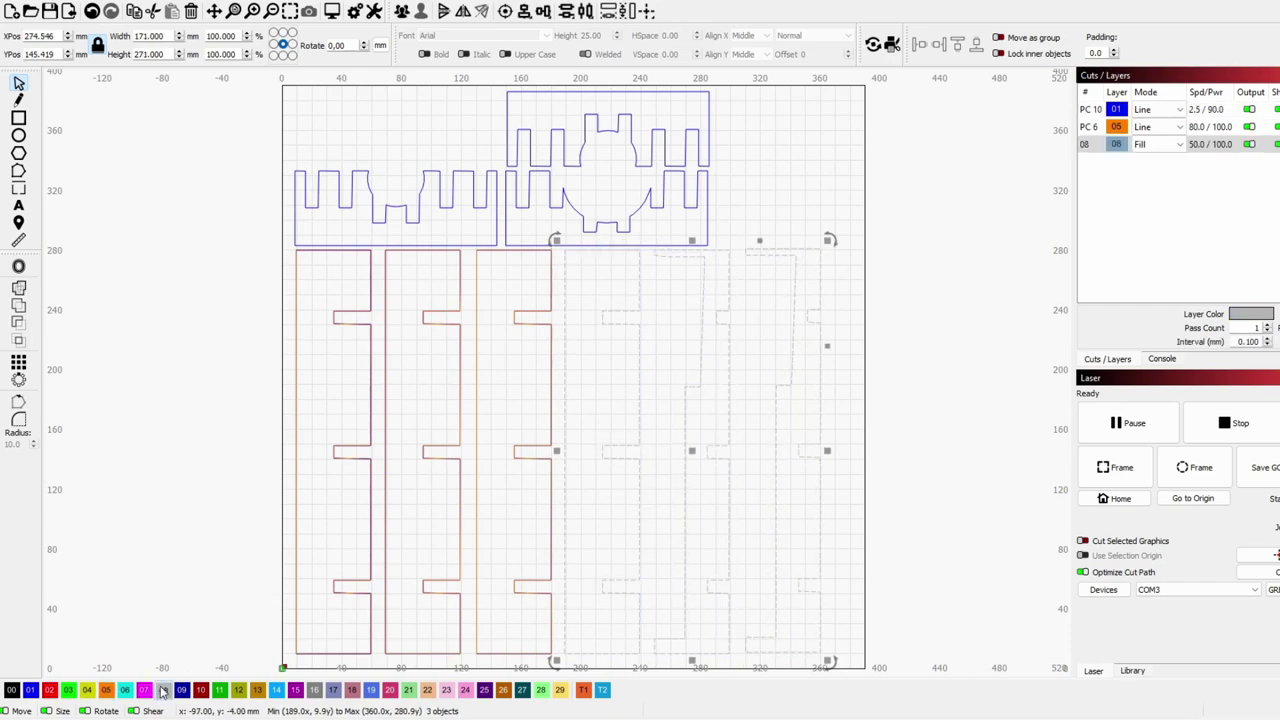
left_click(788, 158)
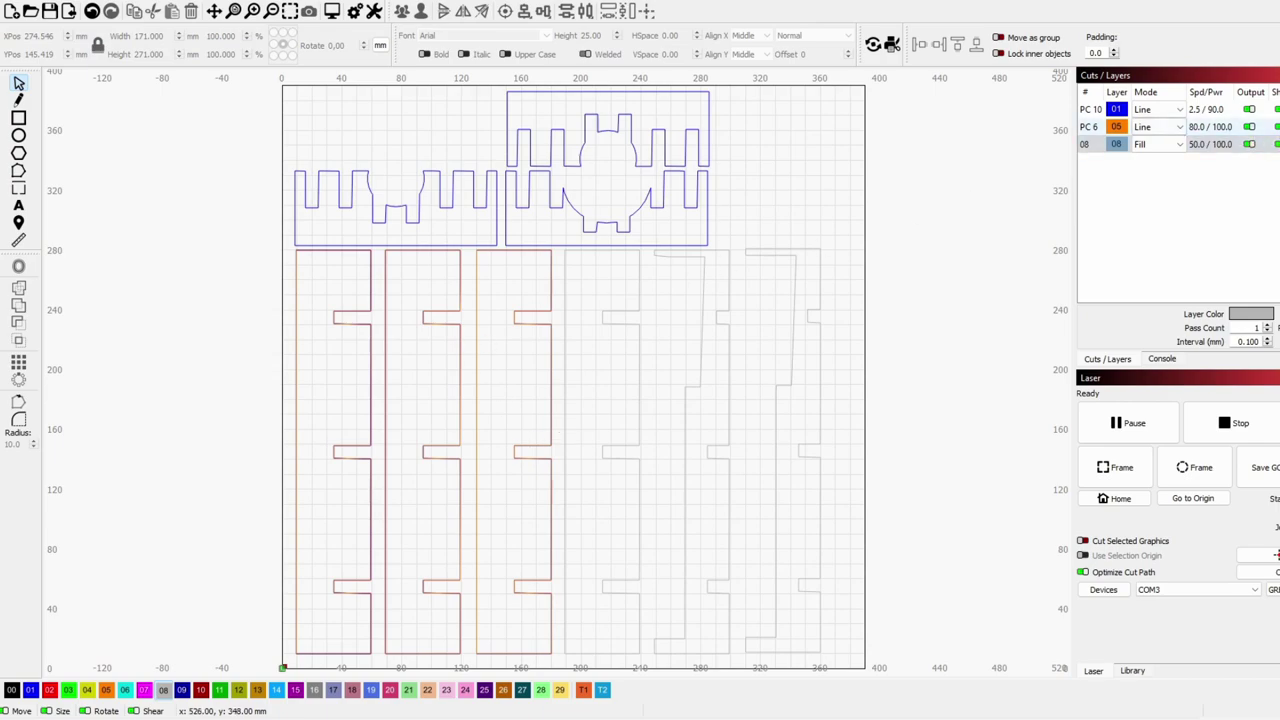
- Disable output for layers 05 and 08, then review the settings of layers 01 and 05
left_click(1249, 127)
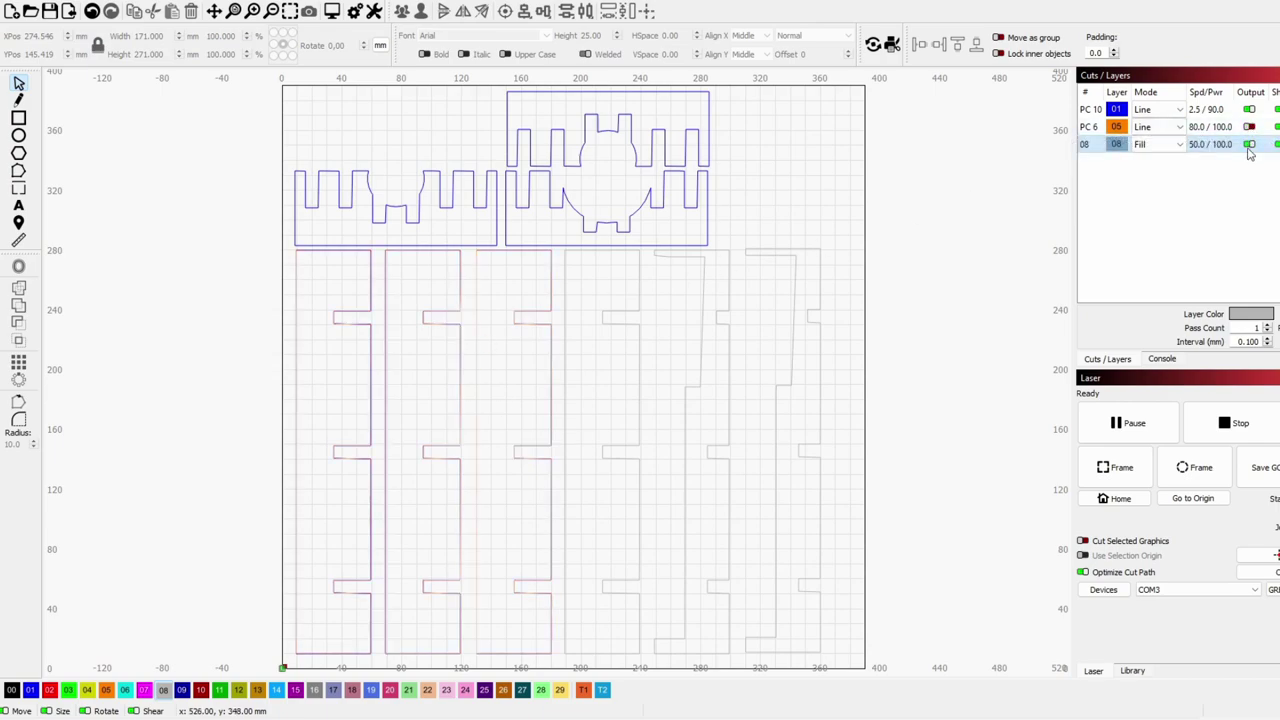
left_click(1249, 144)
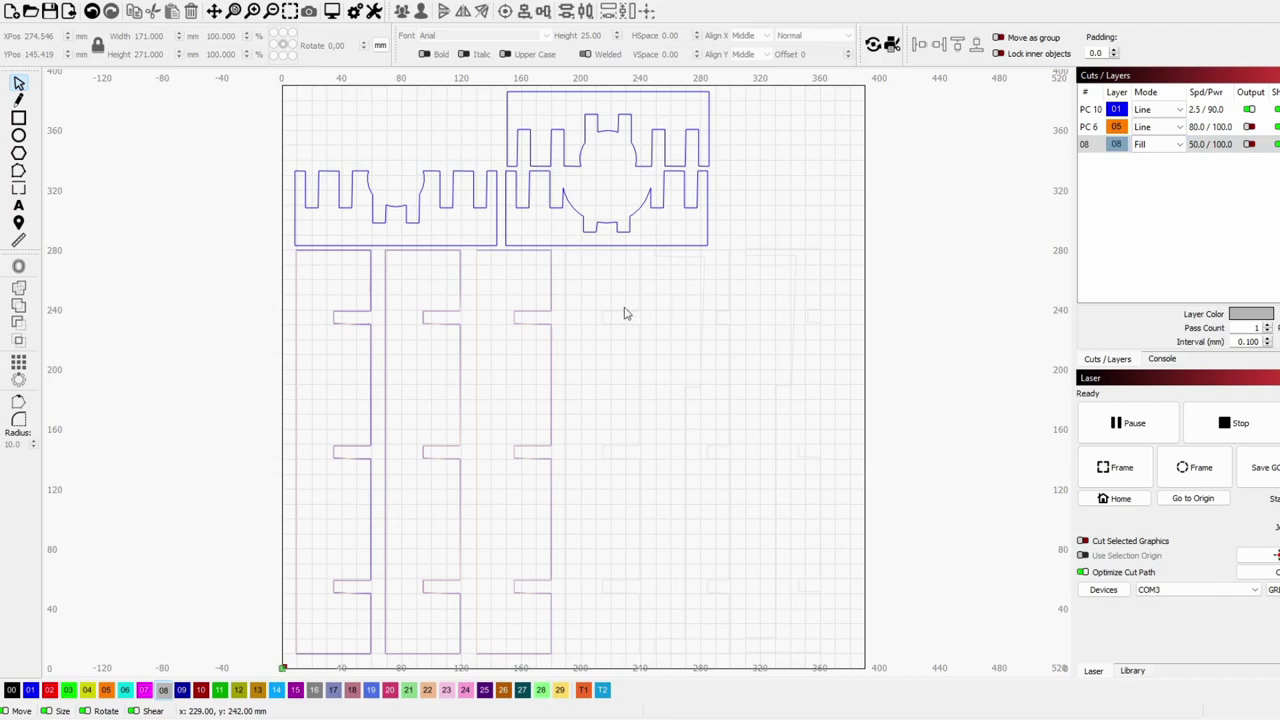
left_click(1213, 111)
left_click(1207, 128)
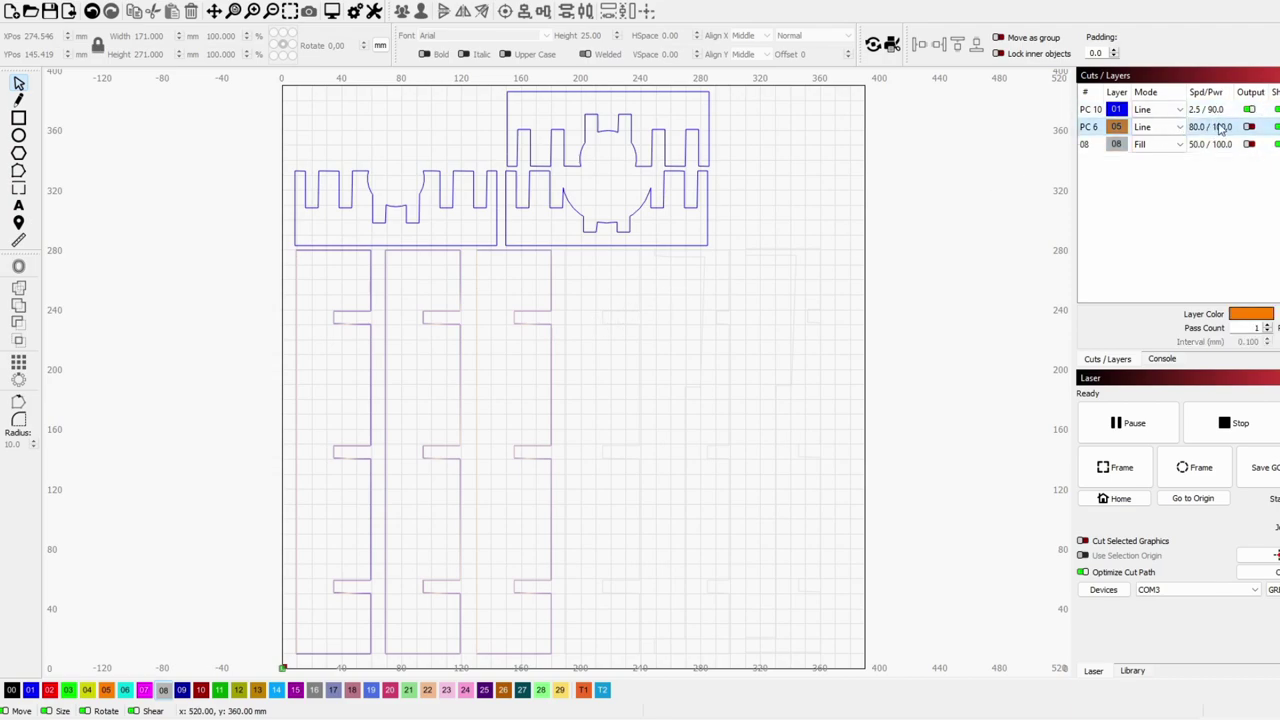